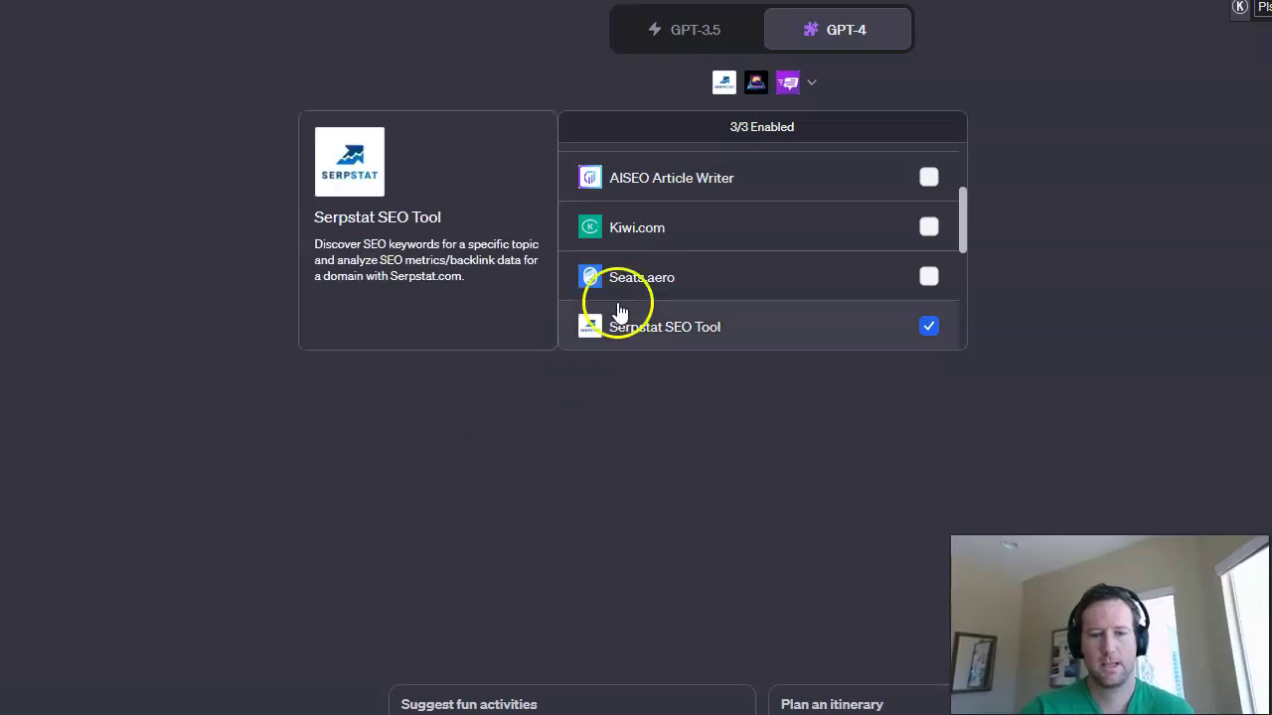
# - Review the enabled Serpstat SEO Tool, Scraper and Bramework plugins and their descriptions in the GPT-4 plugin list
pyautogui.click(790, 87)
pyautogui.click(795, 87)
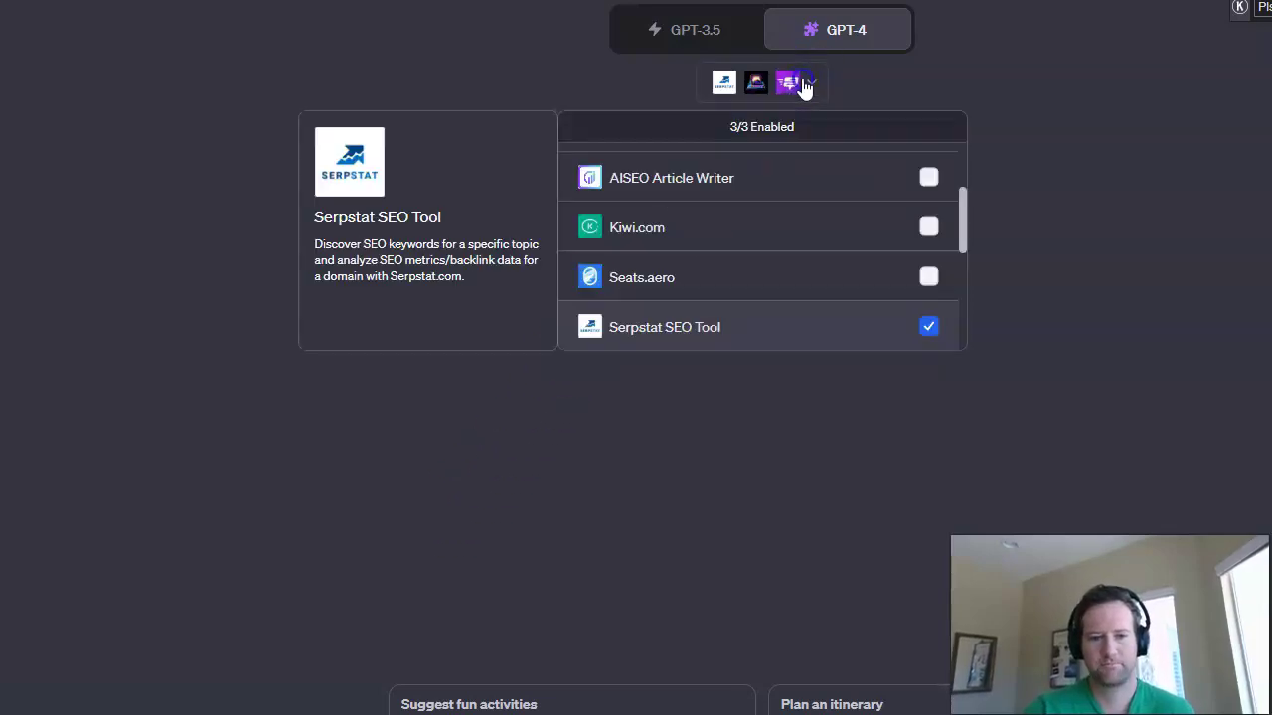
pyautogui.scroll(-5, 681, 355)
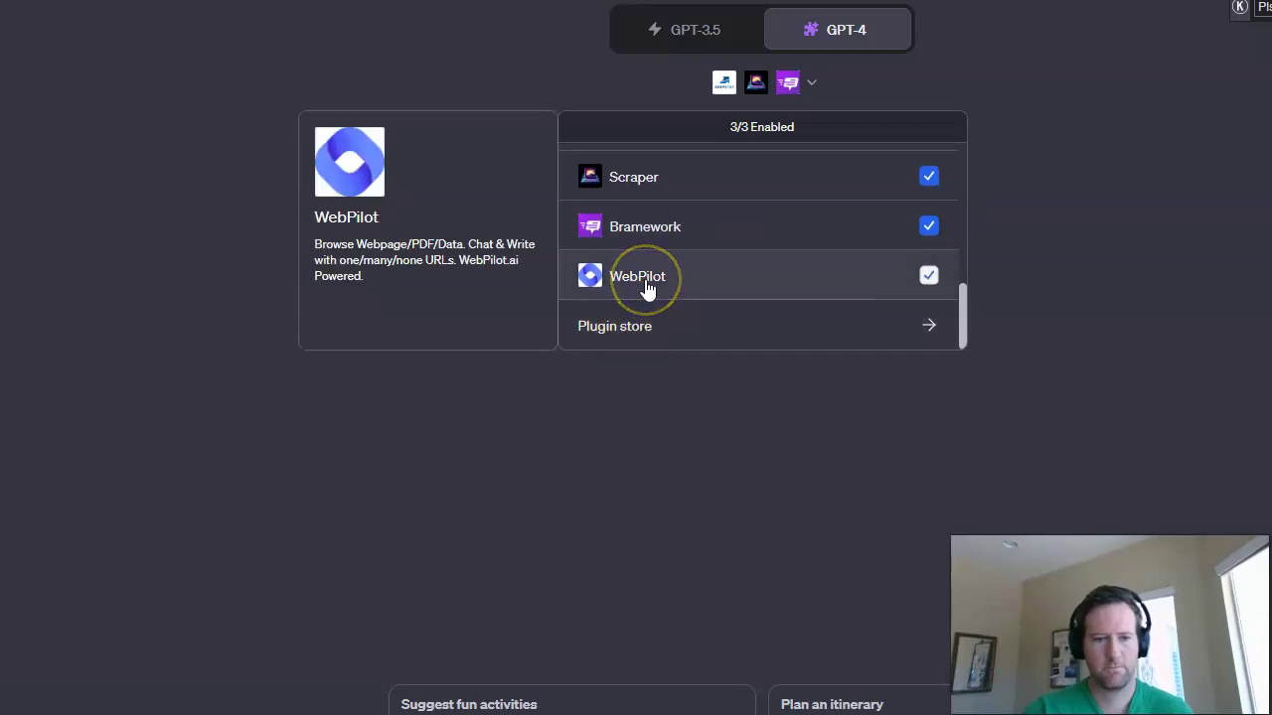
pyautogui.scroll(1, 646, 288)
pyautogui.scroll(2, 646, 288)
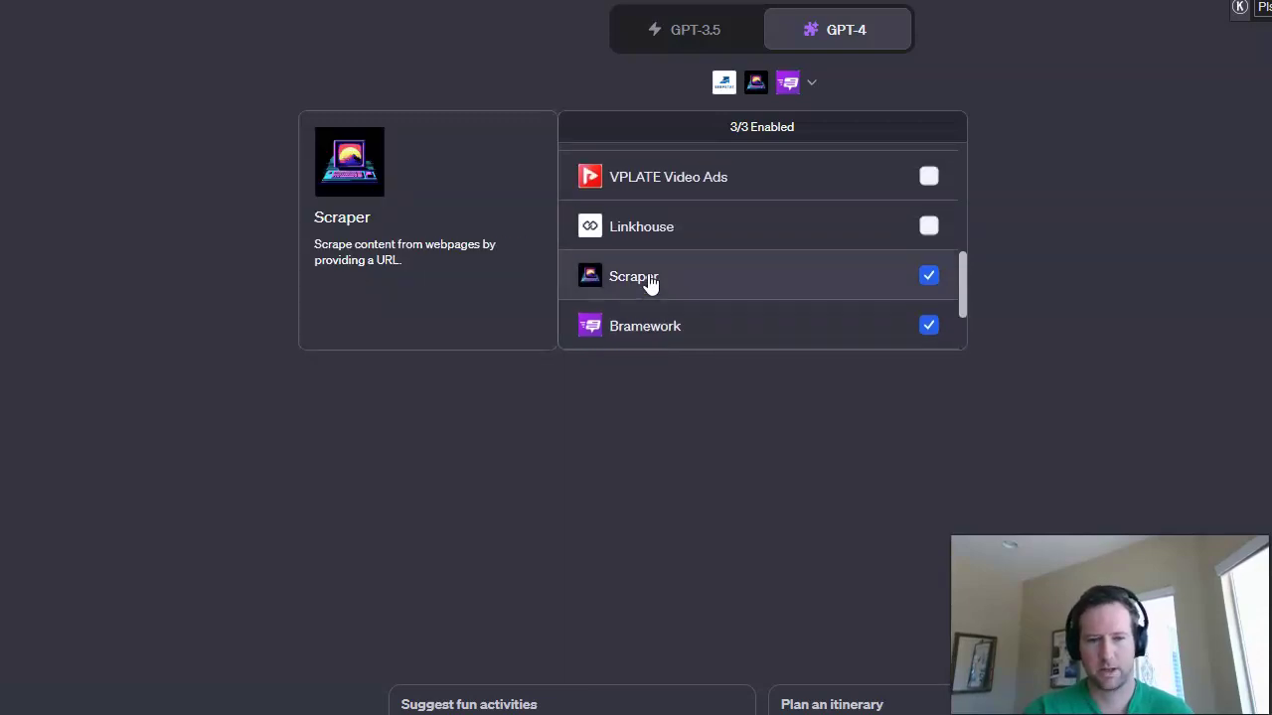
pyautogui.scroll(-2, 651, 348)
pyautogui.moveTo(648, 243)
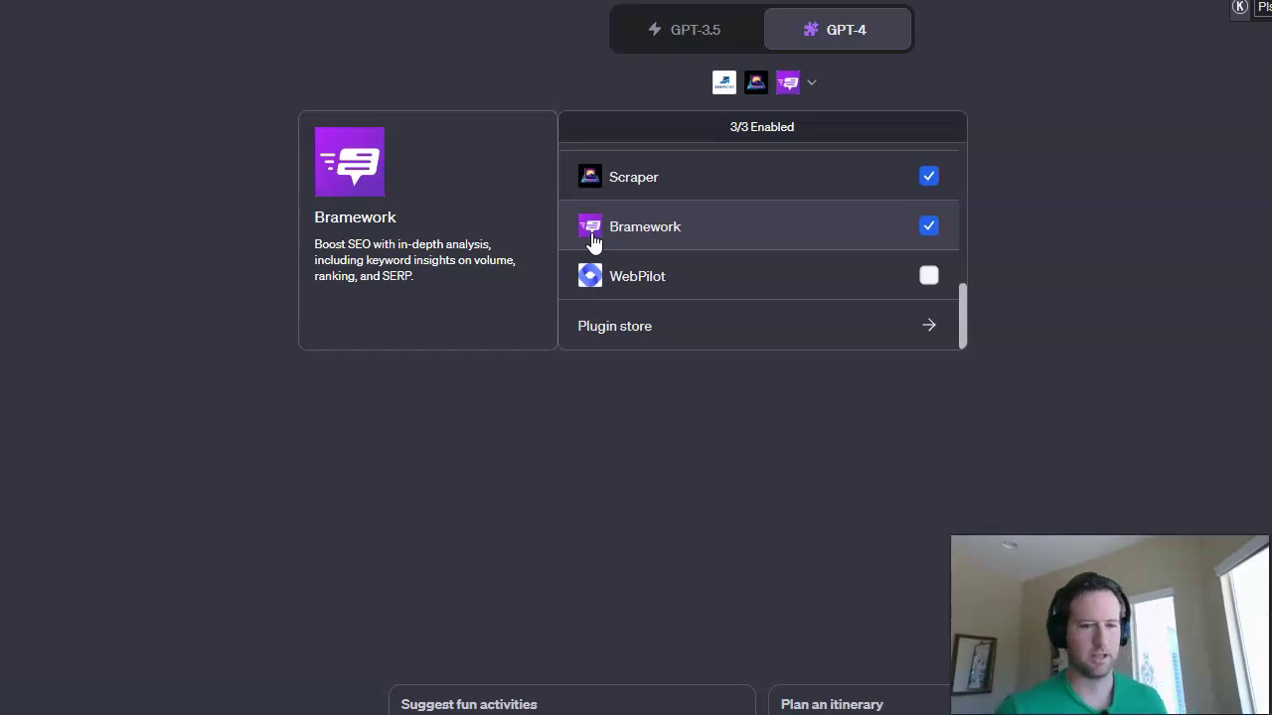
pyautogui.click(627, 240)
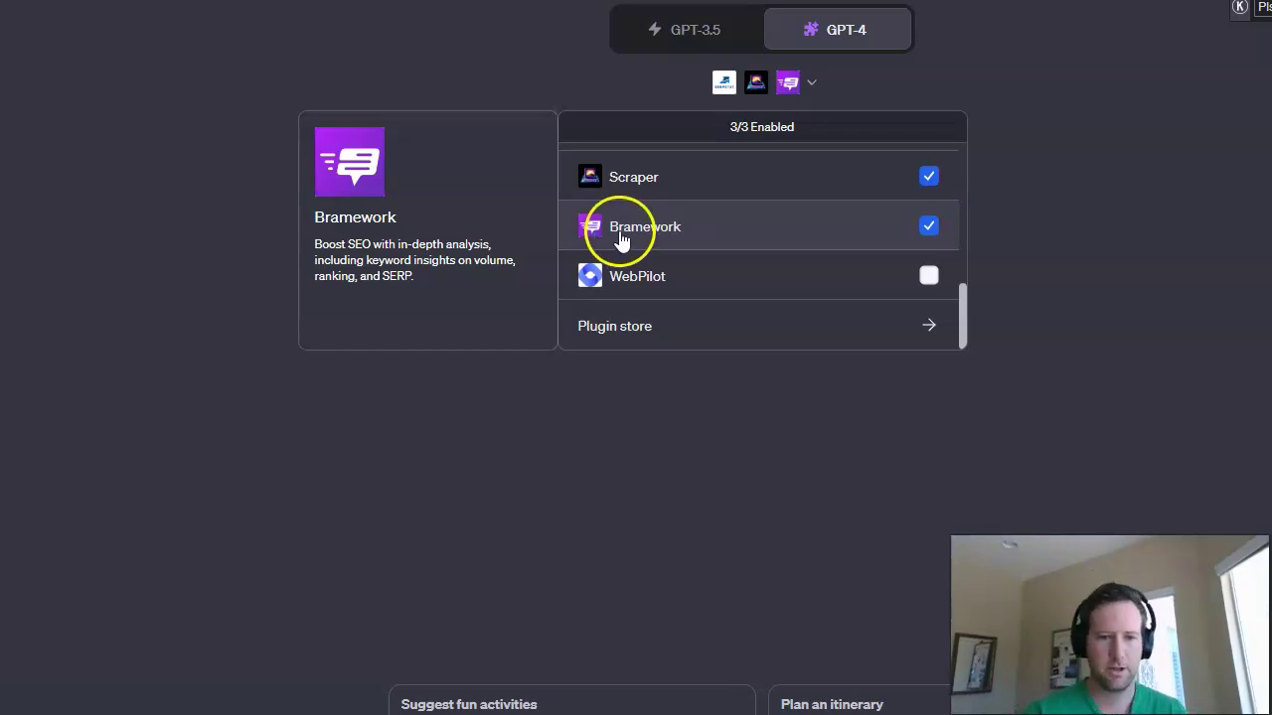
pyautogui.scroll(-2, 641, 214)
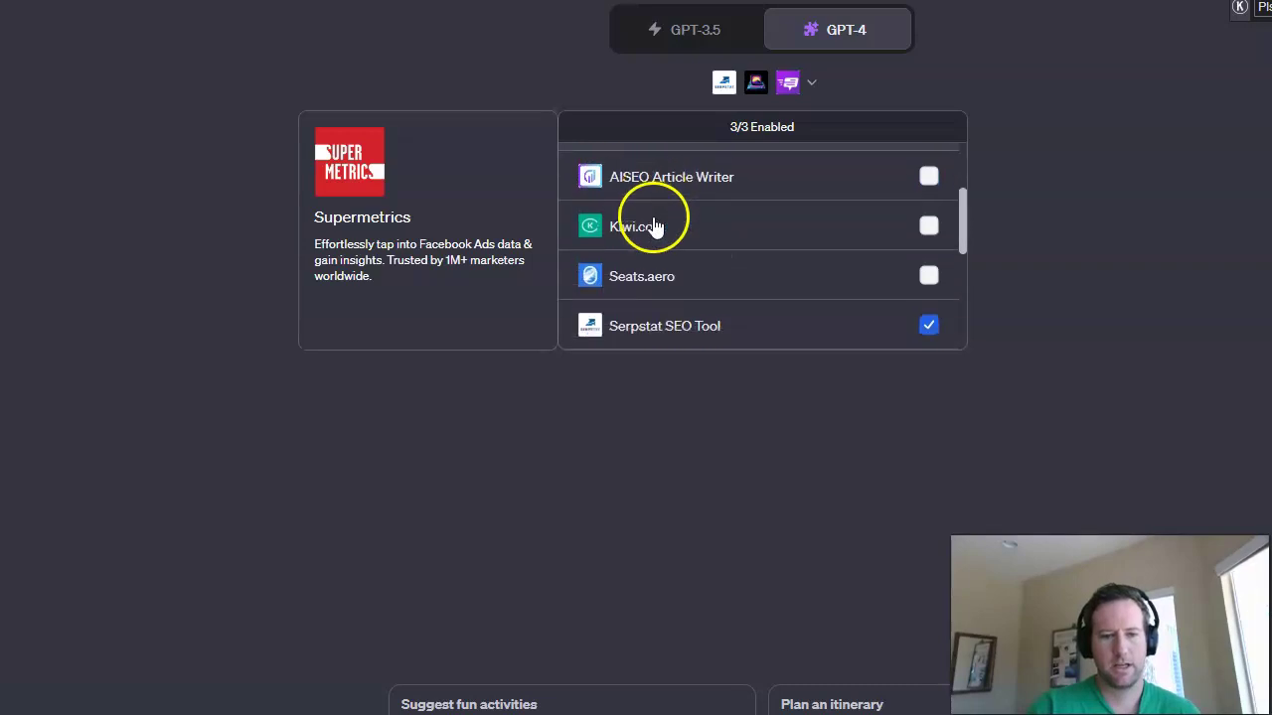
pyautogui.moveTo(662, 318)
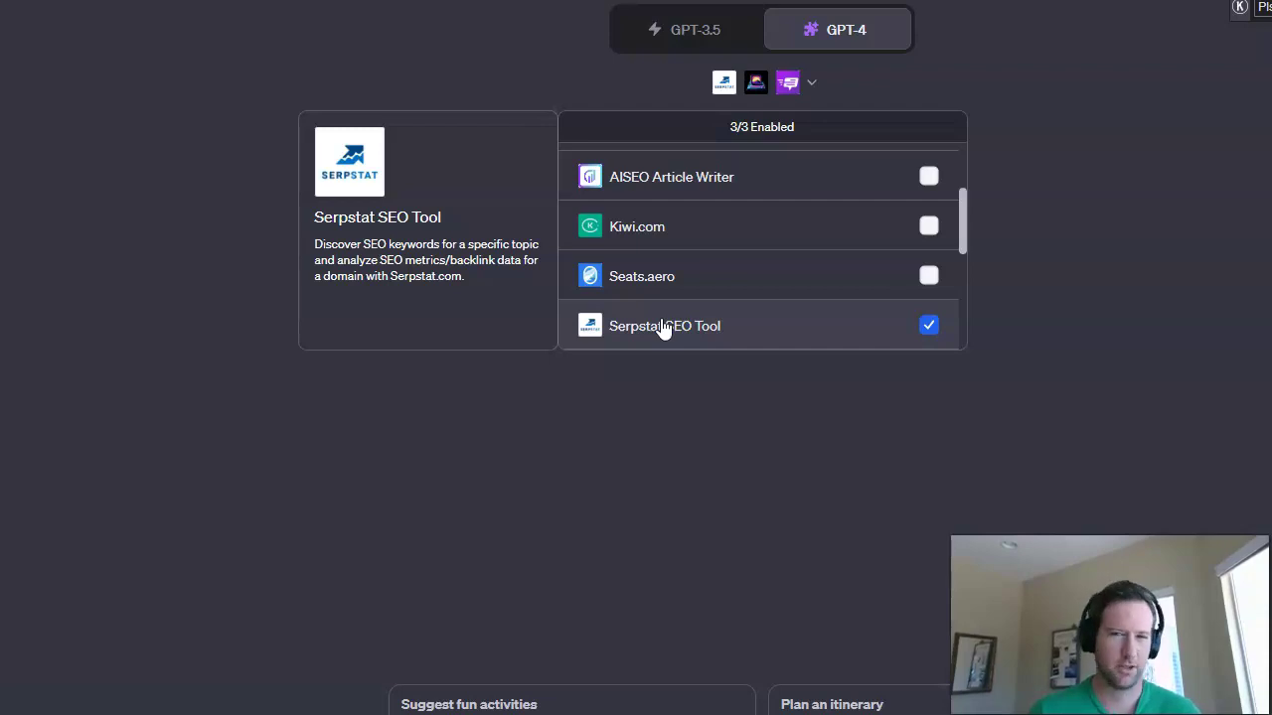
pyautogui.scroll(-5, 662, 329)
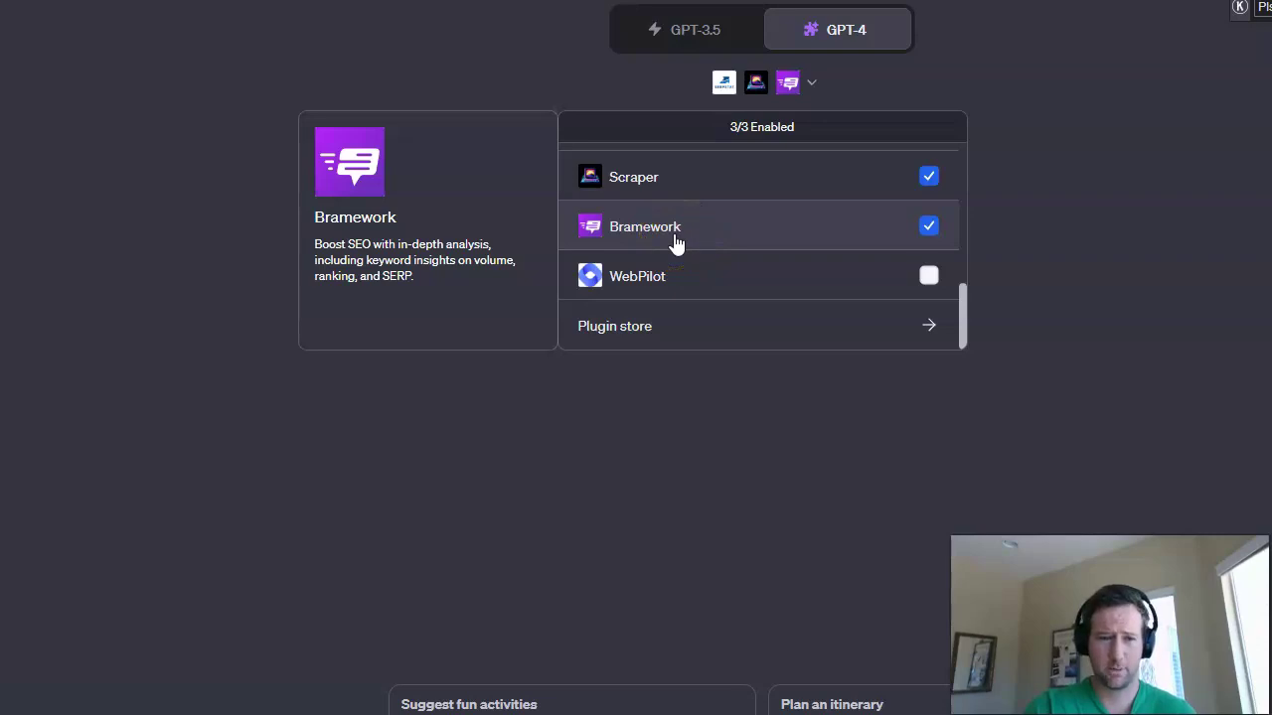
# - Open the workout supplements keyword chat and examine Bramework's difficulty, SERP results and search volume for "best workout supplements"
pyautogui.click(593, 438)
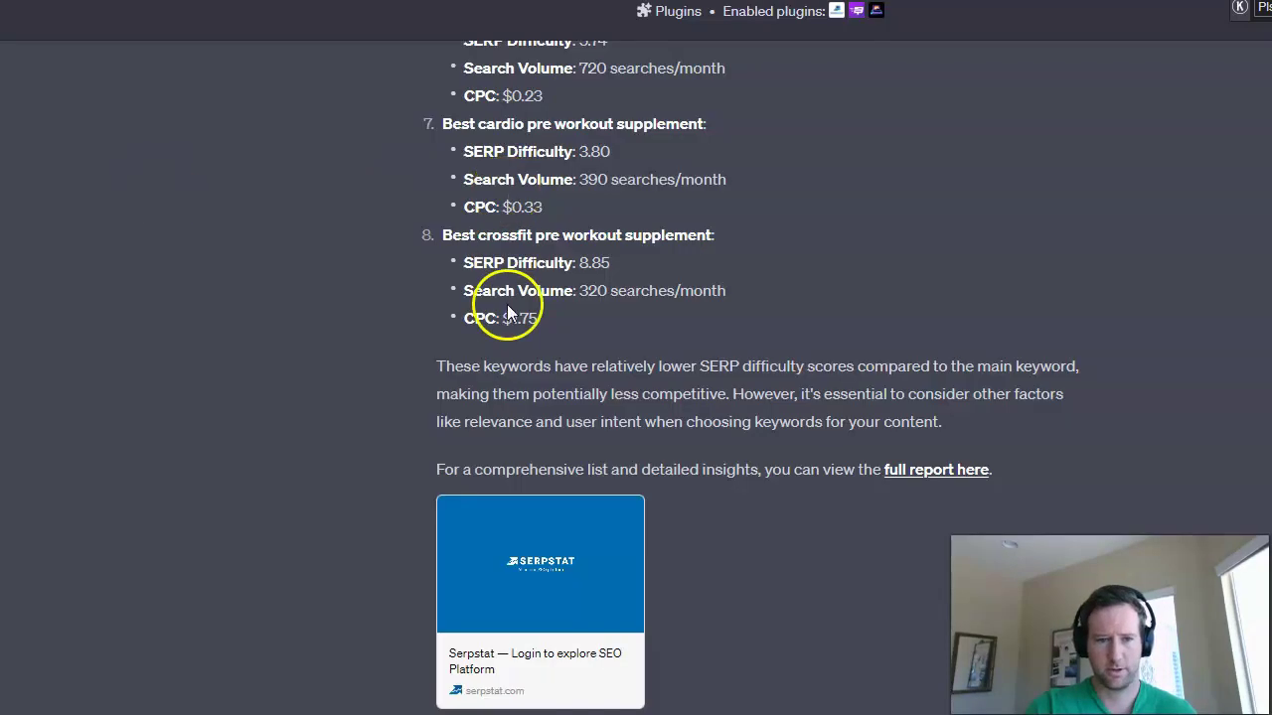
pyautogui.scroll(15, 507, 313)
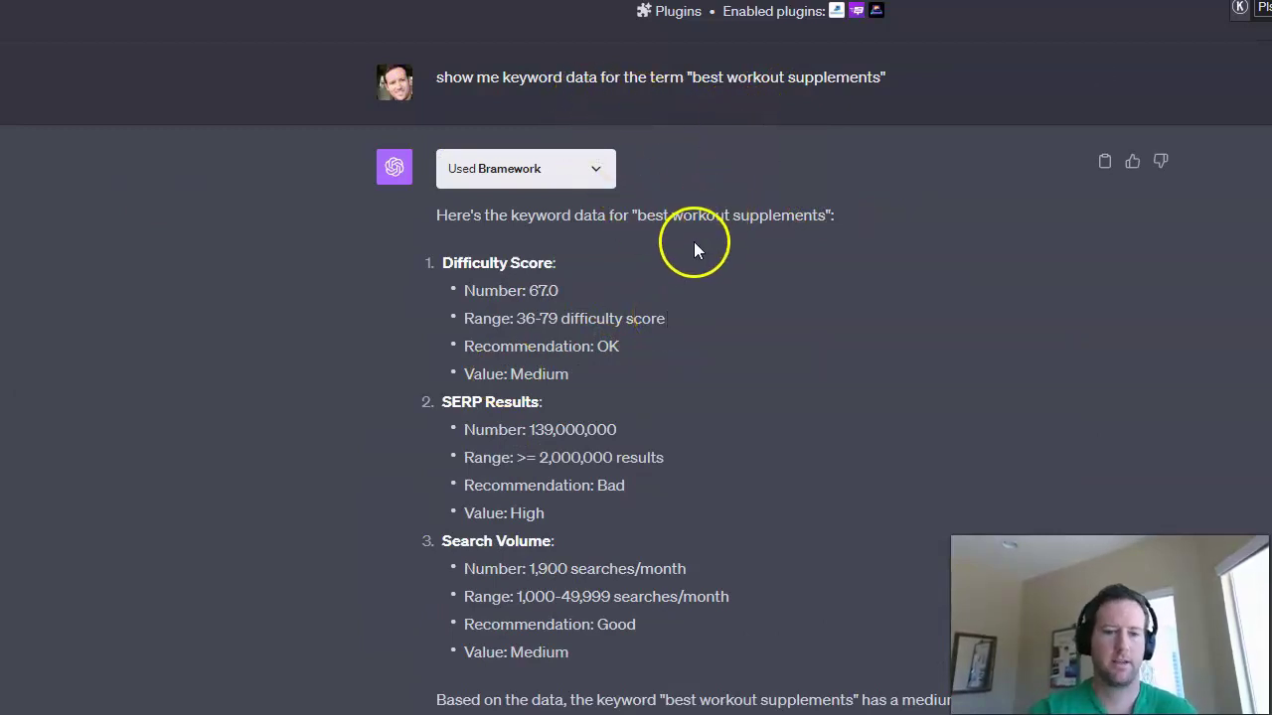
pyautogui.scroll(-1, 692, 249)
pyautogui.scroll(1, 528, 81)
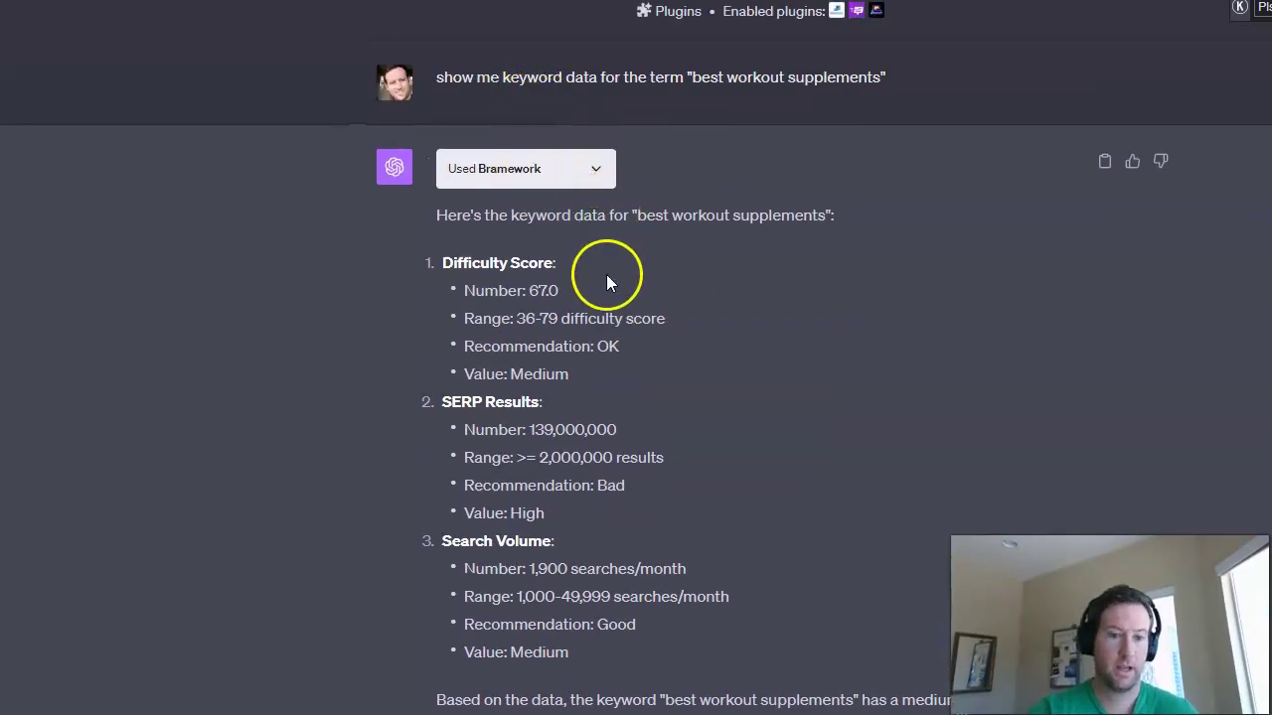
pyautogui.scroll(-1, 606, 274)
pyautogui.scroll(-1, 725, 279)
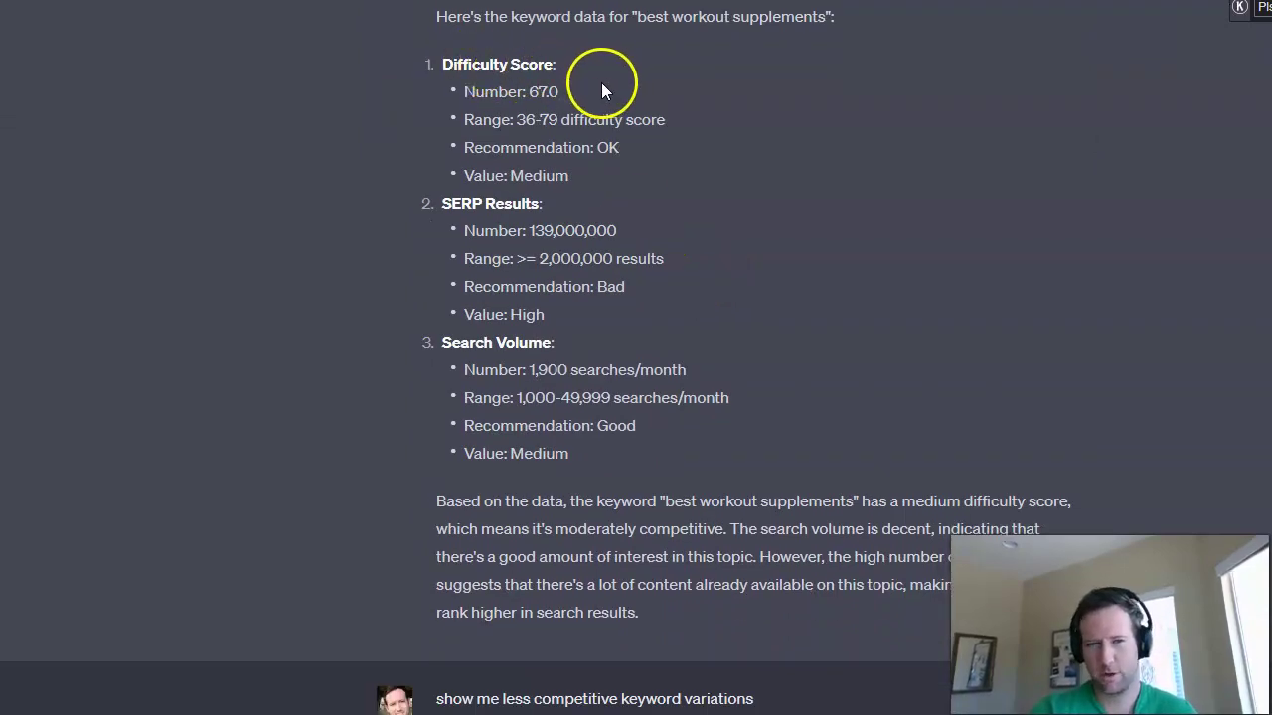
pyautogui.scroll(1, 692, 181)
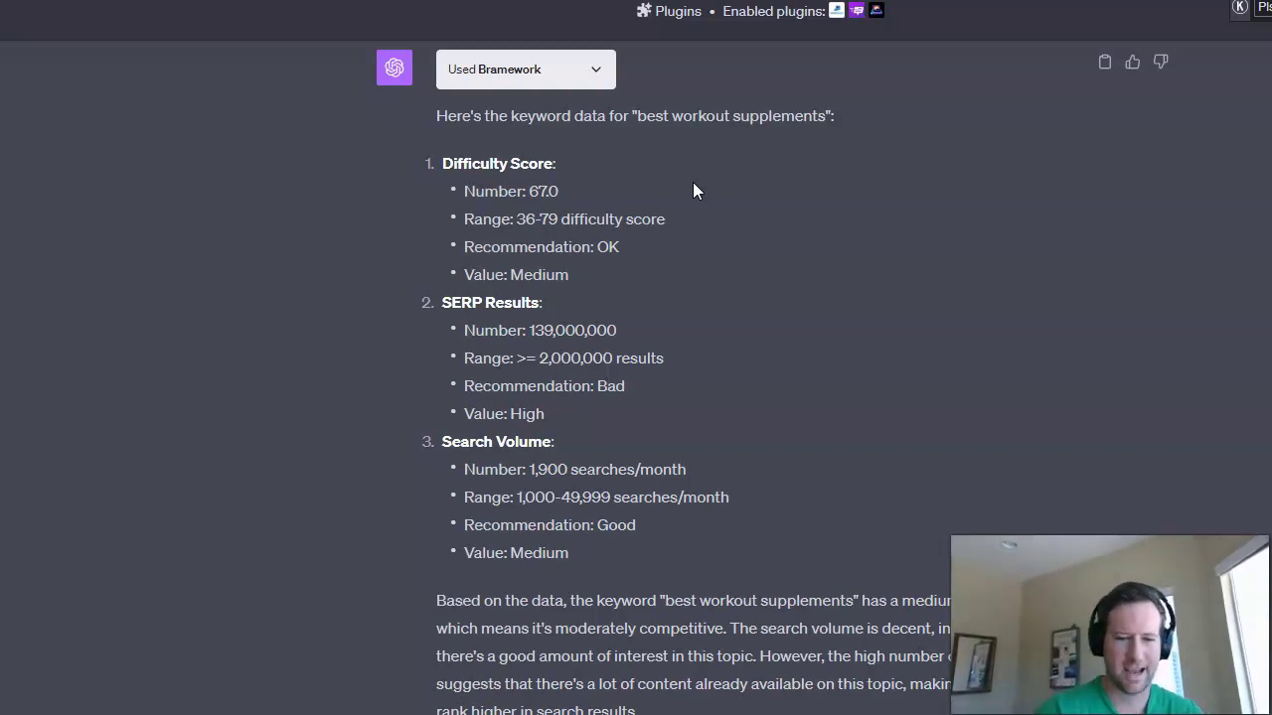
pyautogui.click(760, 185)
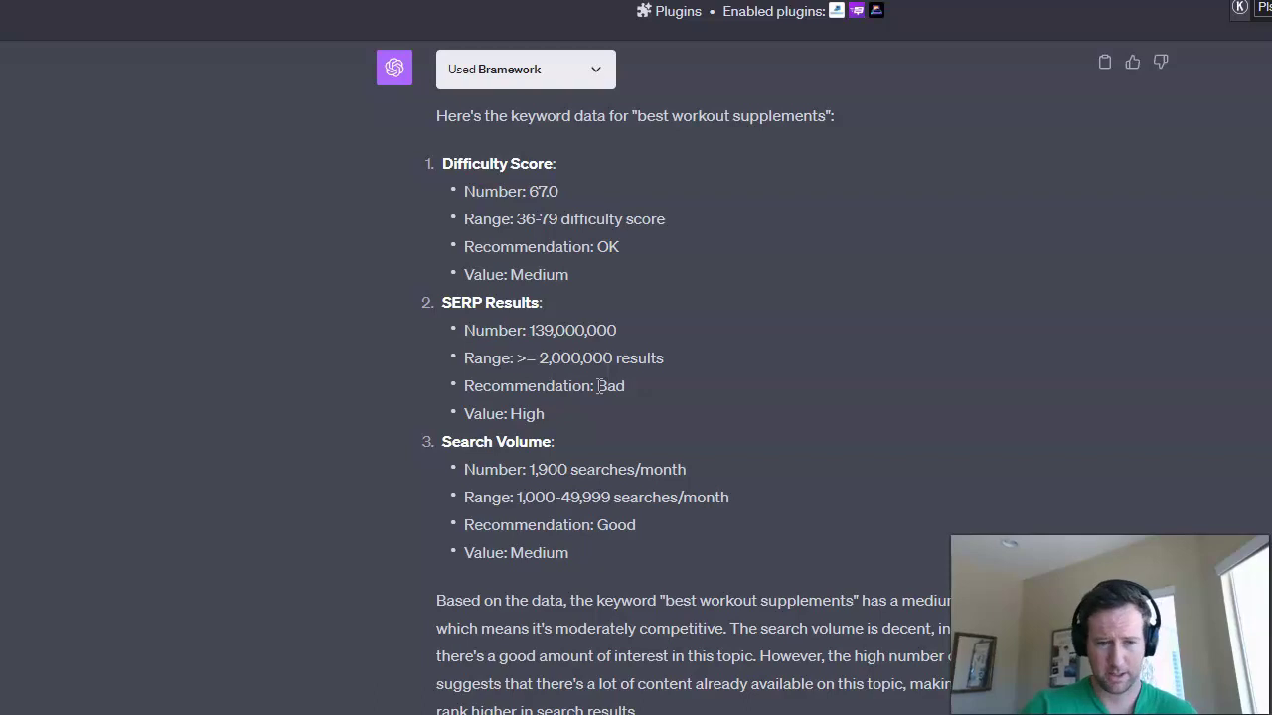
pyautogui.scroll(-1, 658, 382)
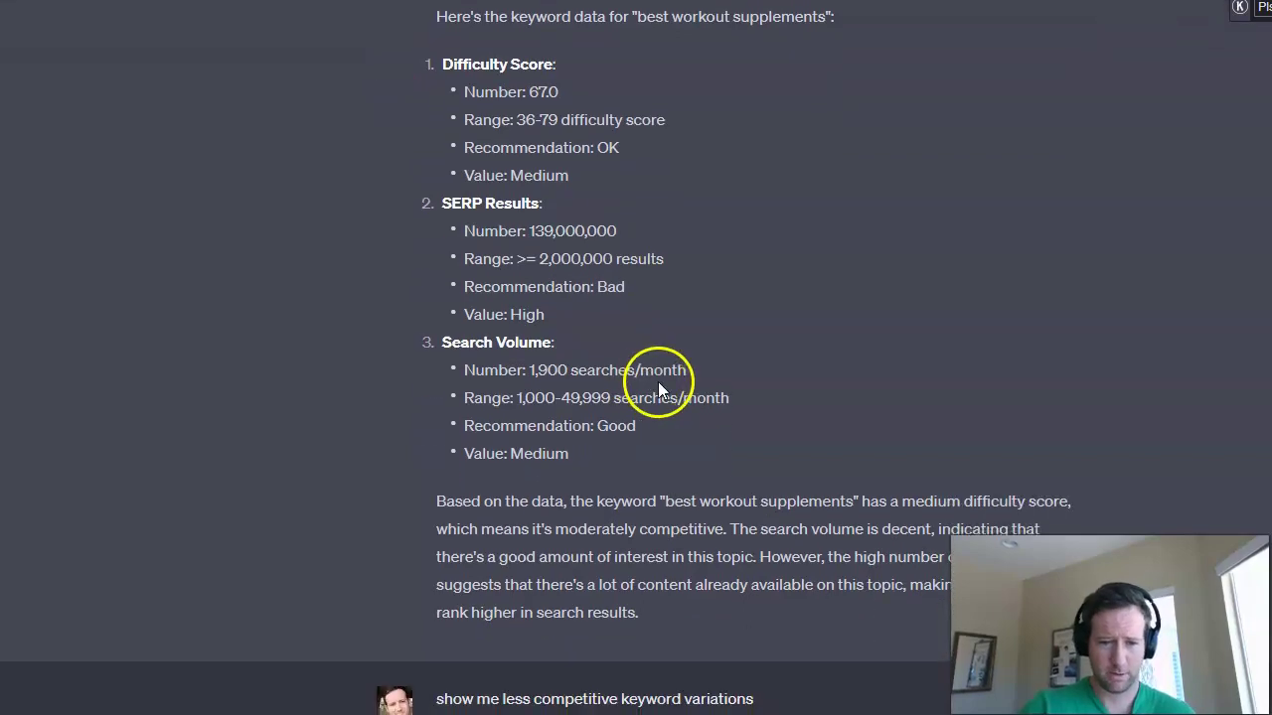
pyautogui.click(582, 388)
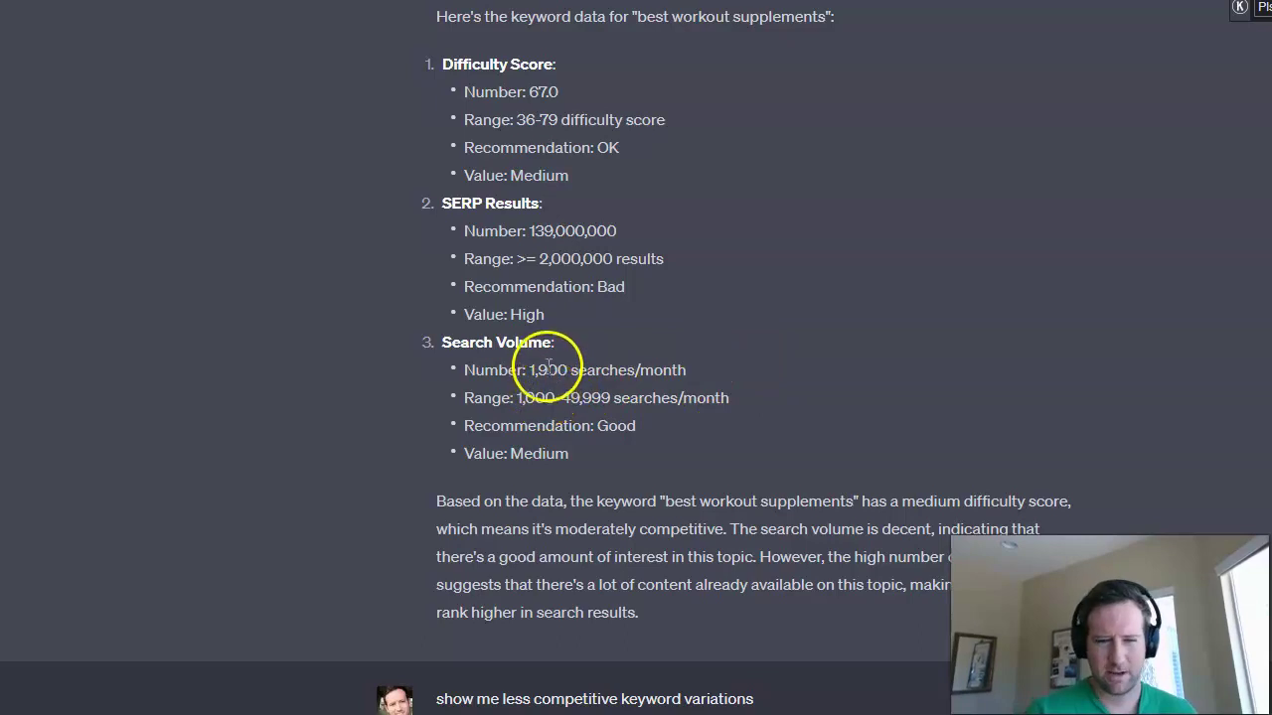
# - Read the closing assessment of the "best workout supplements" keyword data and recheck the prompt that requested it
pyautogui.scroll(-2, 639, 393)
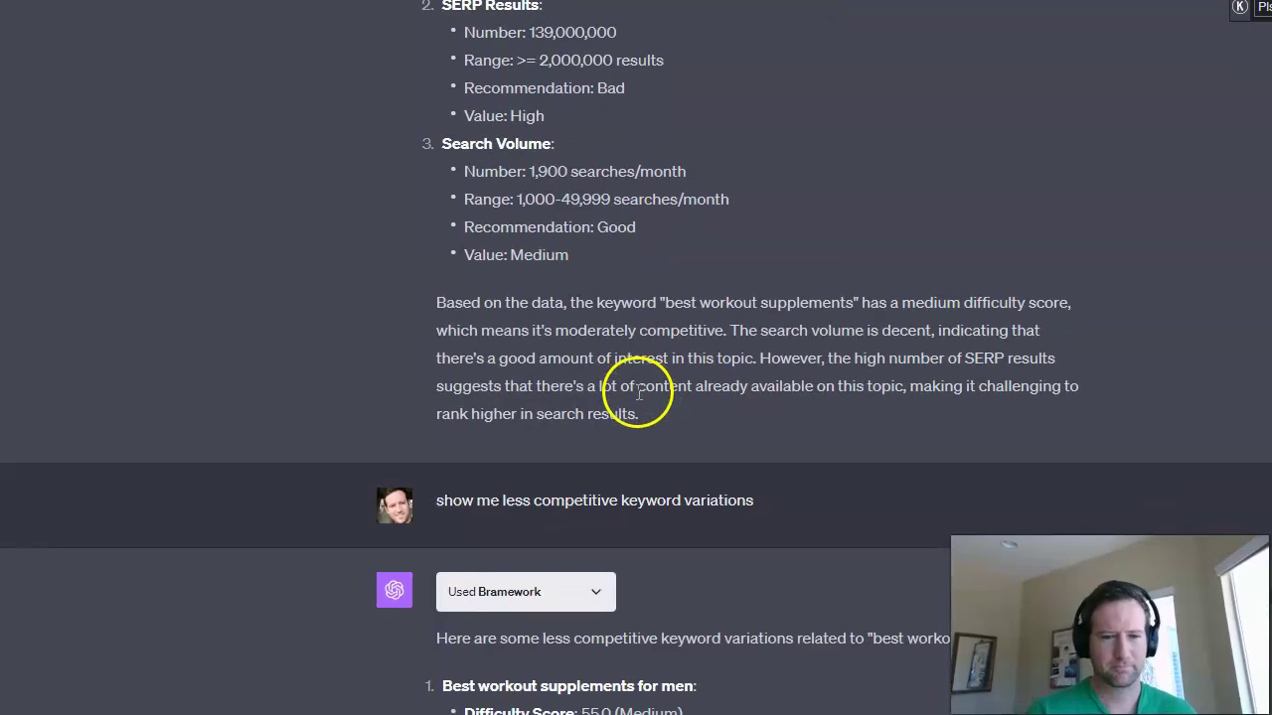
pyautogui.scroll(1, 546, 323)
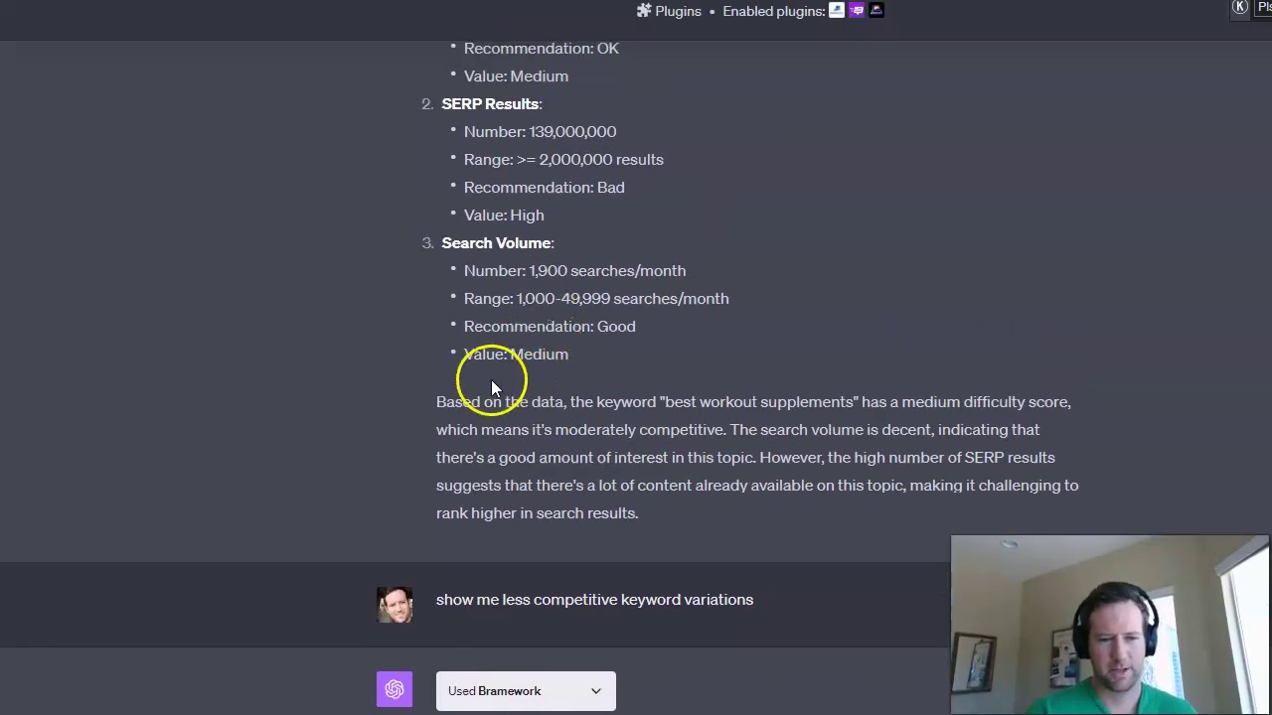
pyautogui.moveTo(454, 402); pyautogui.dragTo(852, 425)
pyautogui.click(812, 501)
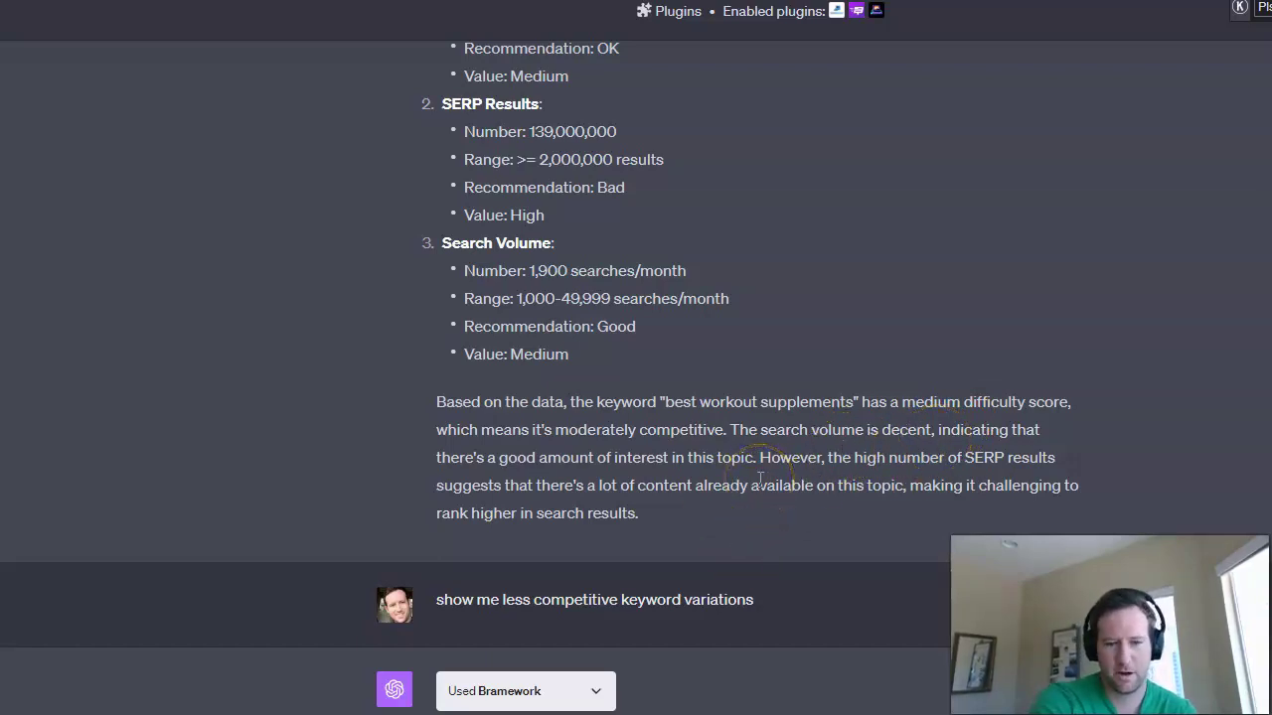
pyautogui.scroll(1, 769, 444)
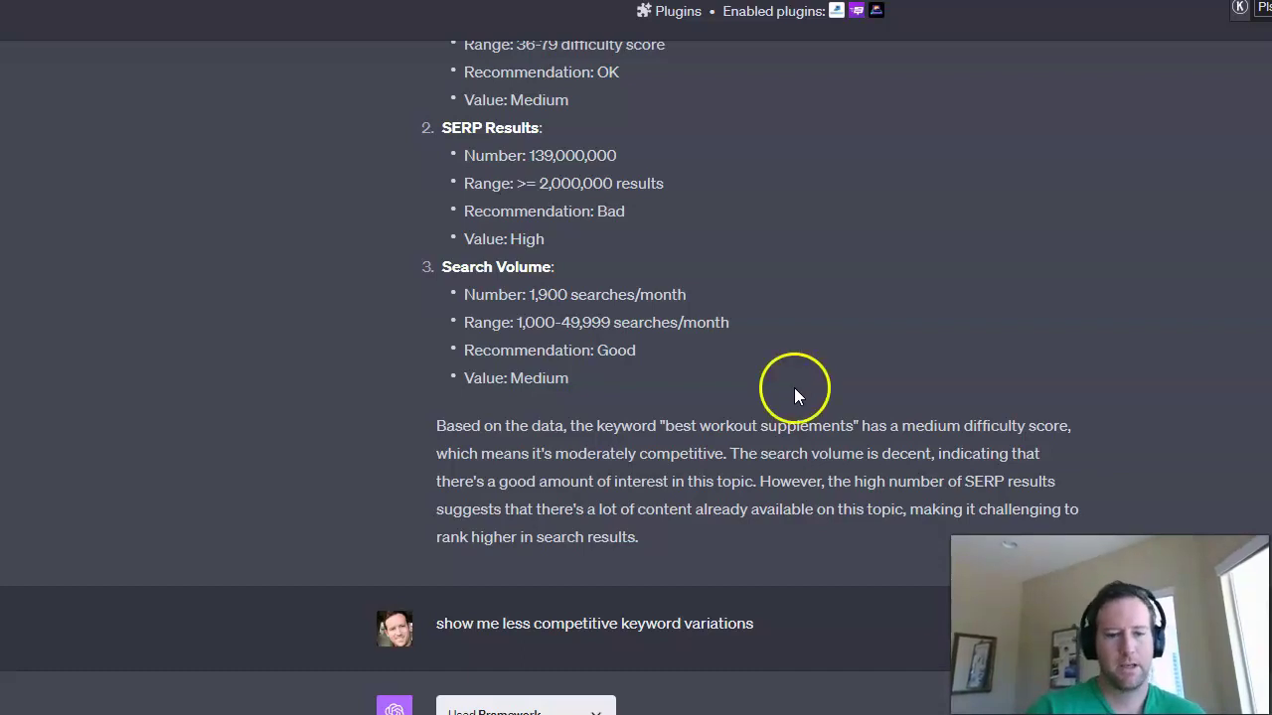
pyautogui.scroll(-3, 785, 409)
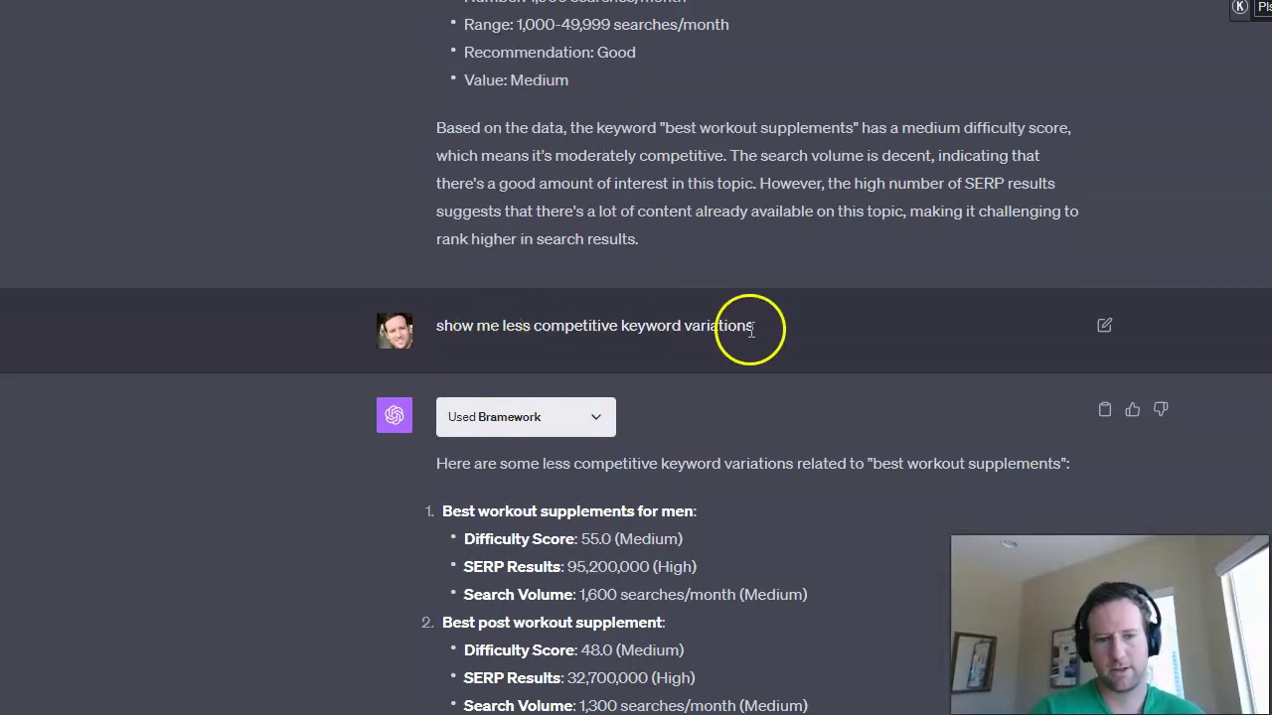
pyautogui.scroll(5, 758, 329)
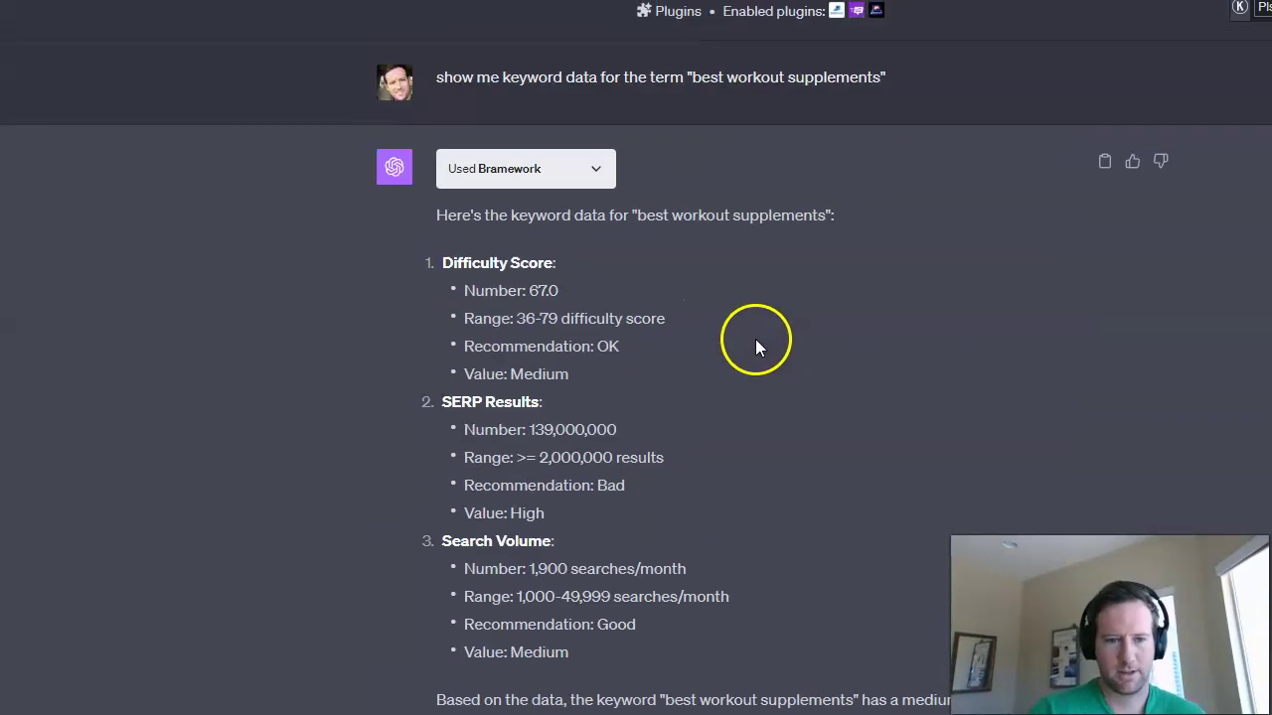
pyautogui.moveTo(693, 78); pyautogui.dragTo(838, 93)
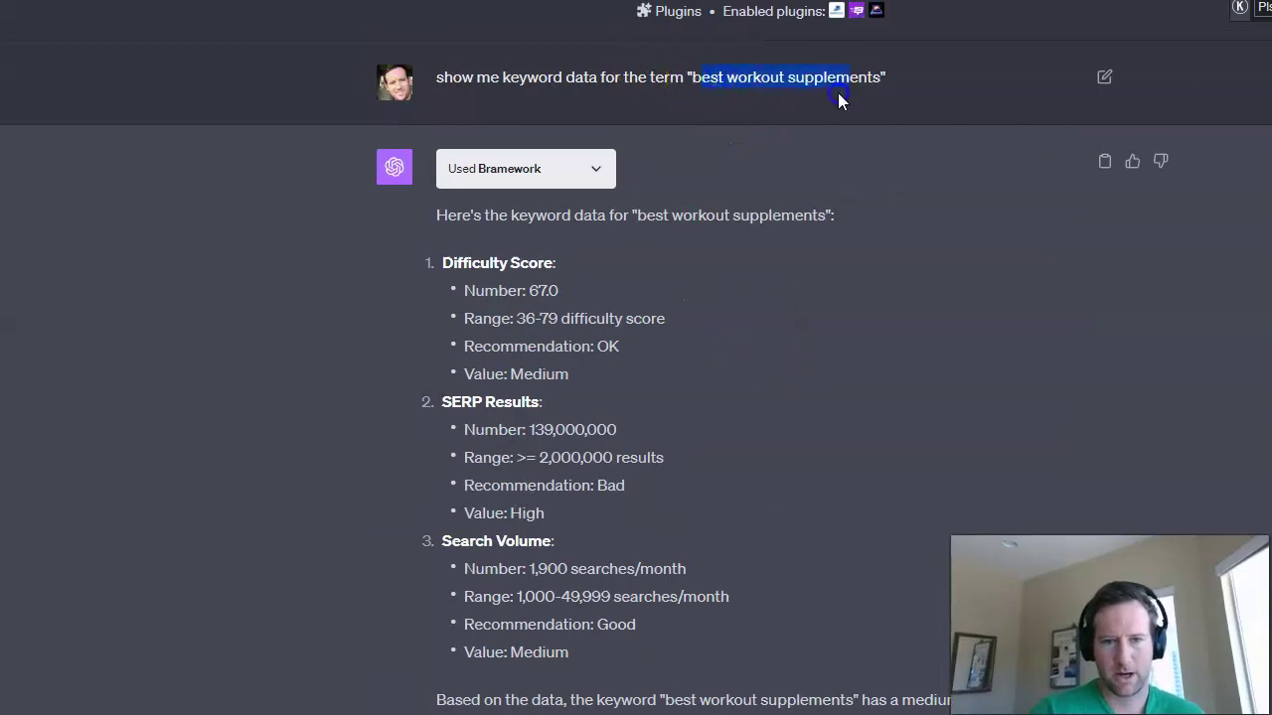
pyautogui.click(895, 97)
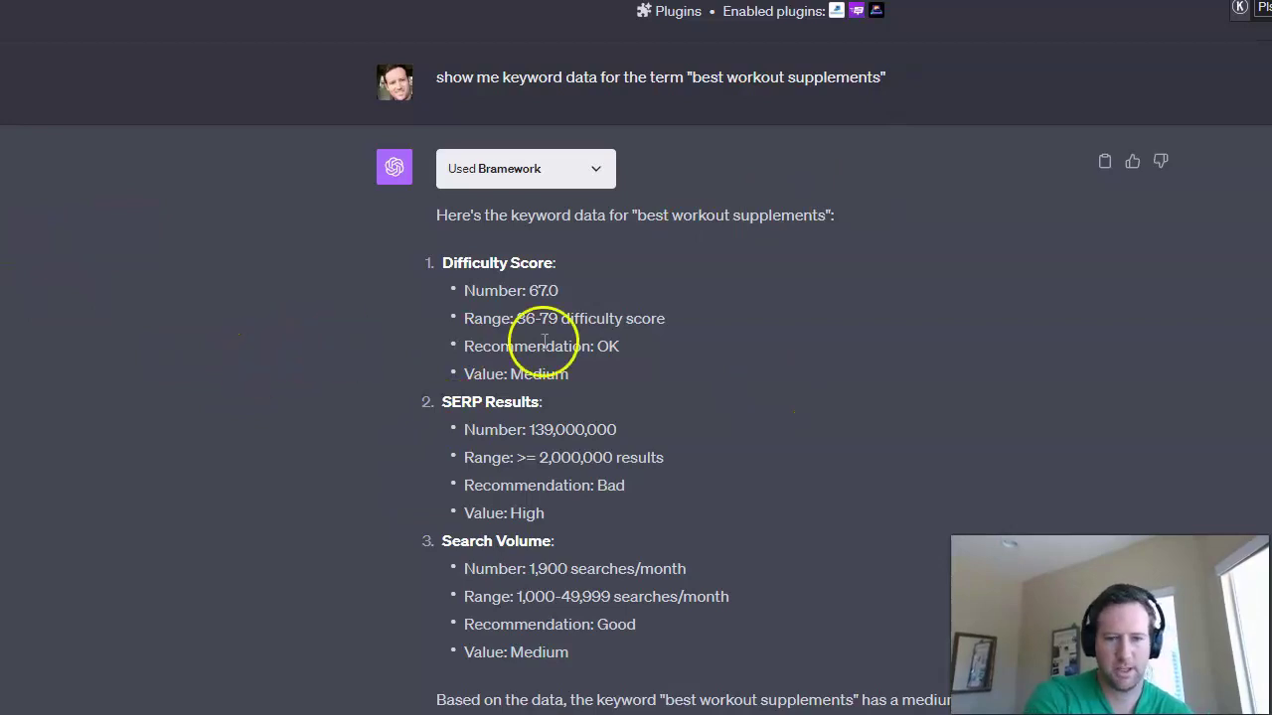
# - Examine the less competitive keyword variations and compare their metrics with those of the original "best workout supplements" term
pyautogui.scroll(-4, 713, 335)
pyautogui.scroll(-3, 730, 496)
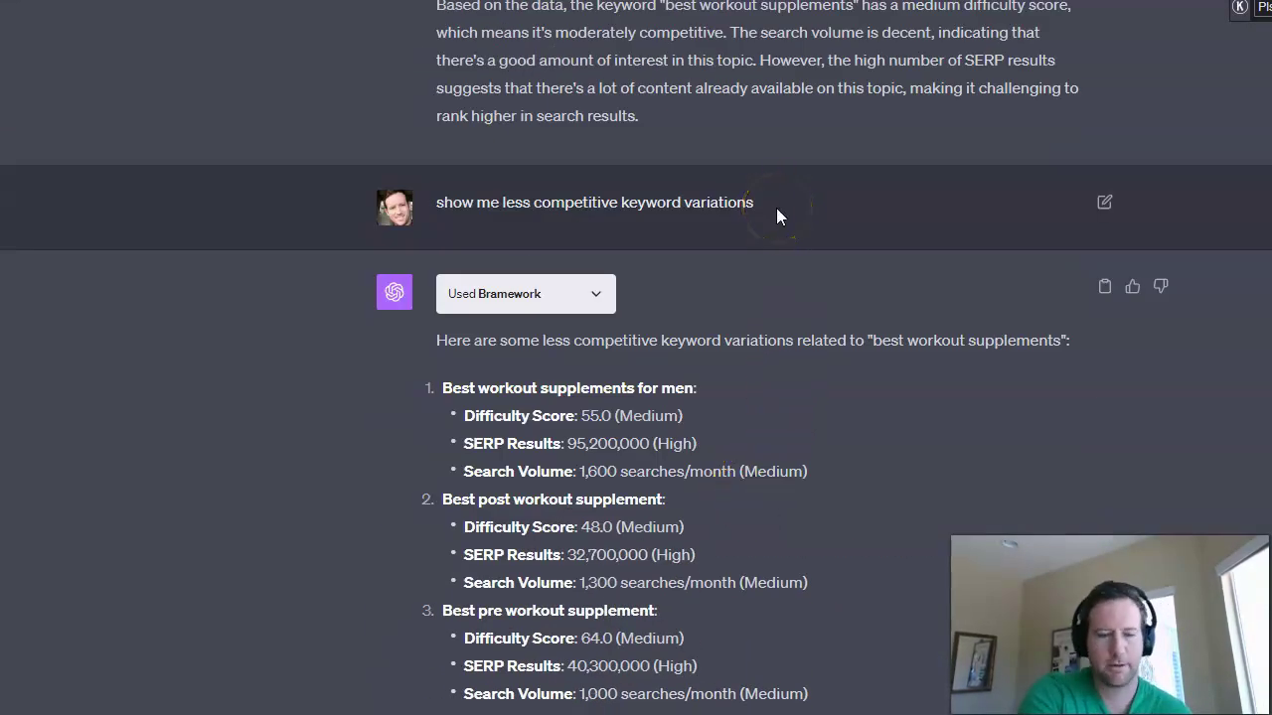
pyautogui.scroll(-1, 718, 312)
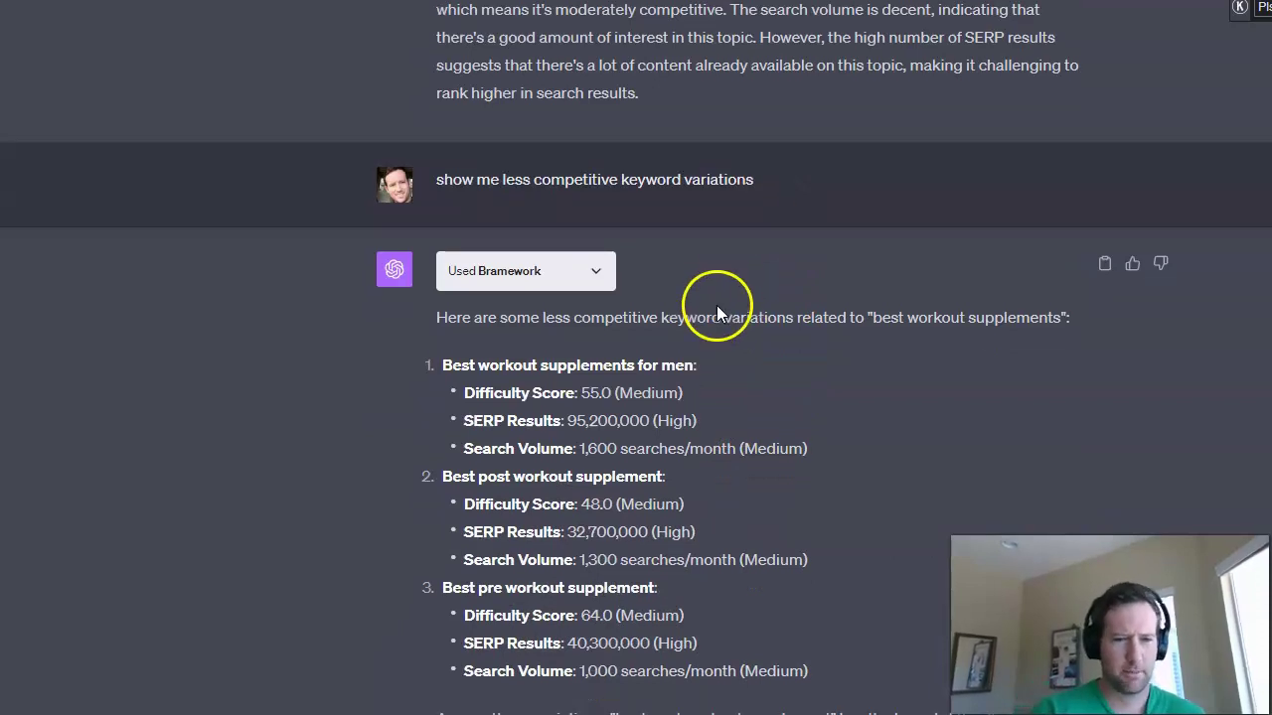
pyautogui.scroll(-1, 717, 312)
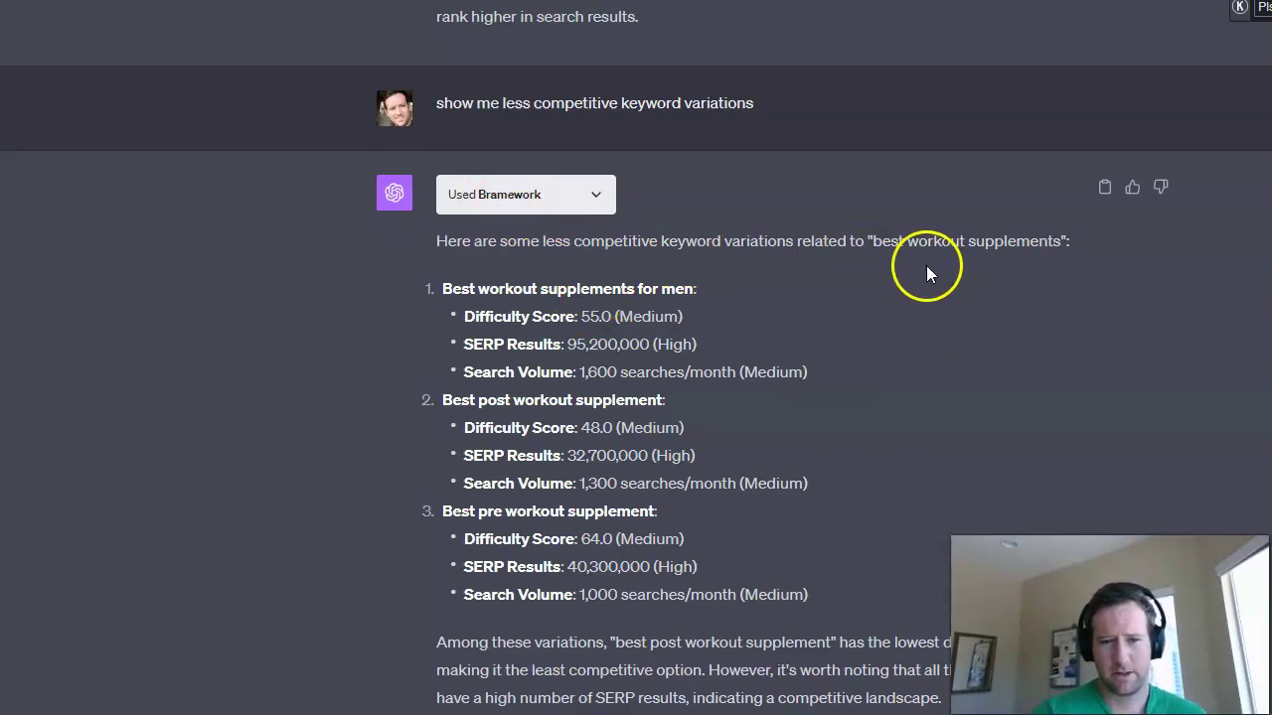
pyautogui.scroll(-1, 1003, 273)
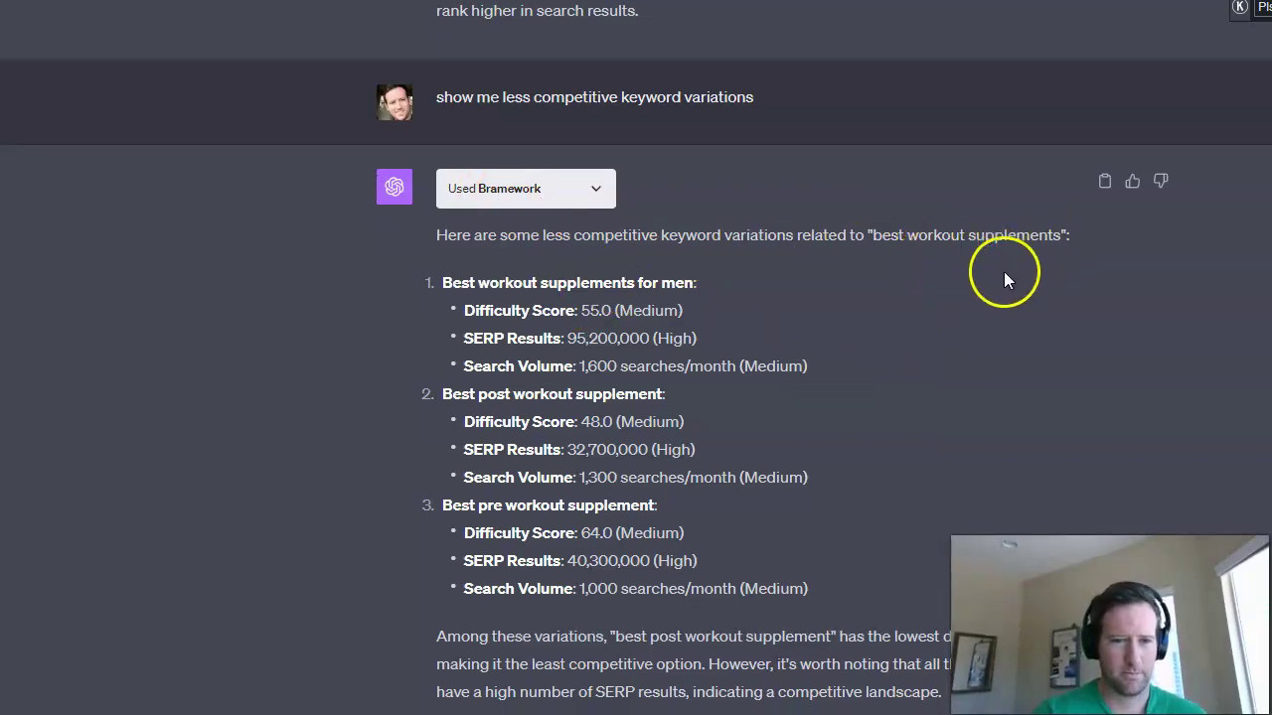
pyautogui.scroll(-2, 1004, 281)
pyautogui.scroll(2, 1003, 280)
pyautogui.scroll(-1, 1003, 281)
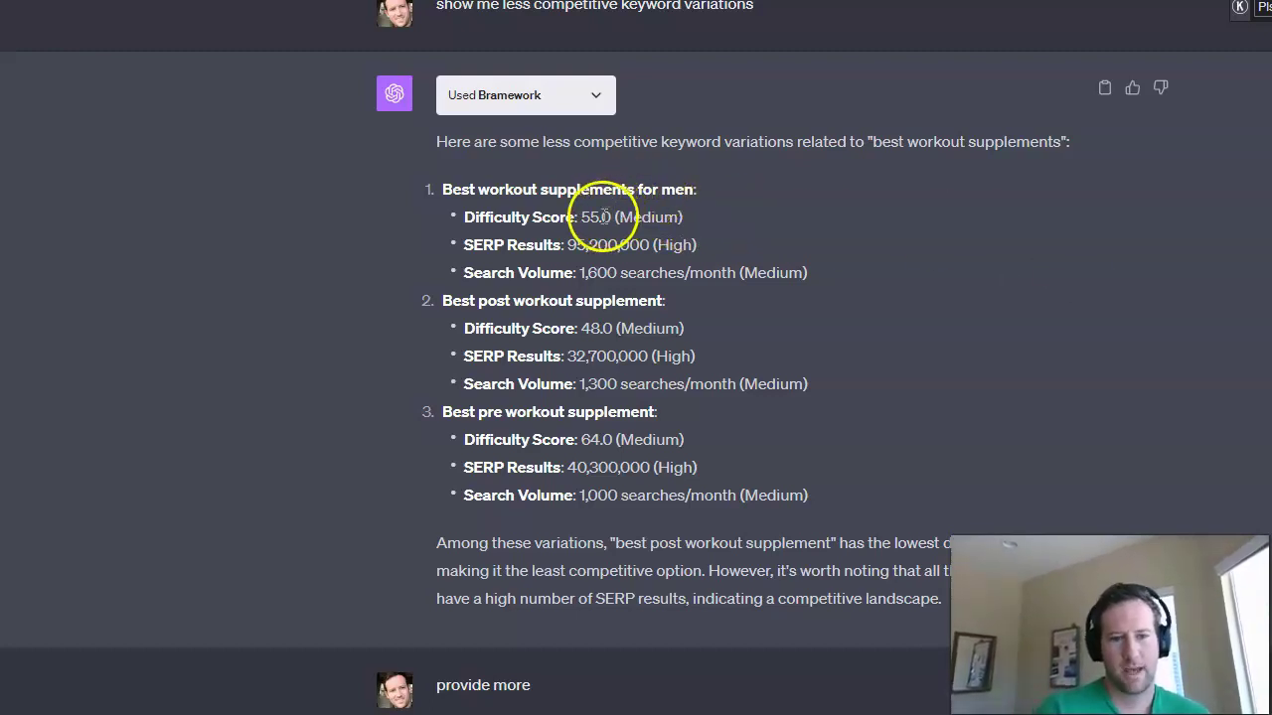
pyautogui.scroll(5, 604, 260)
pyautogui.scroll(4, 600, 253)
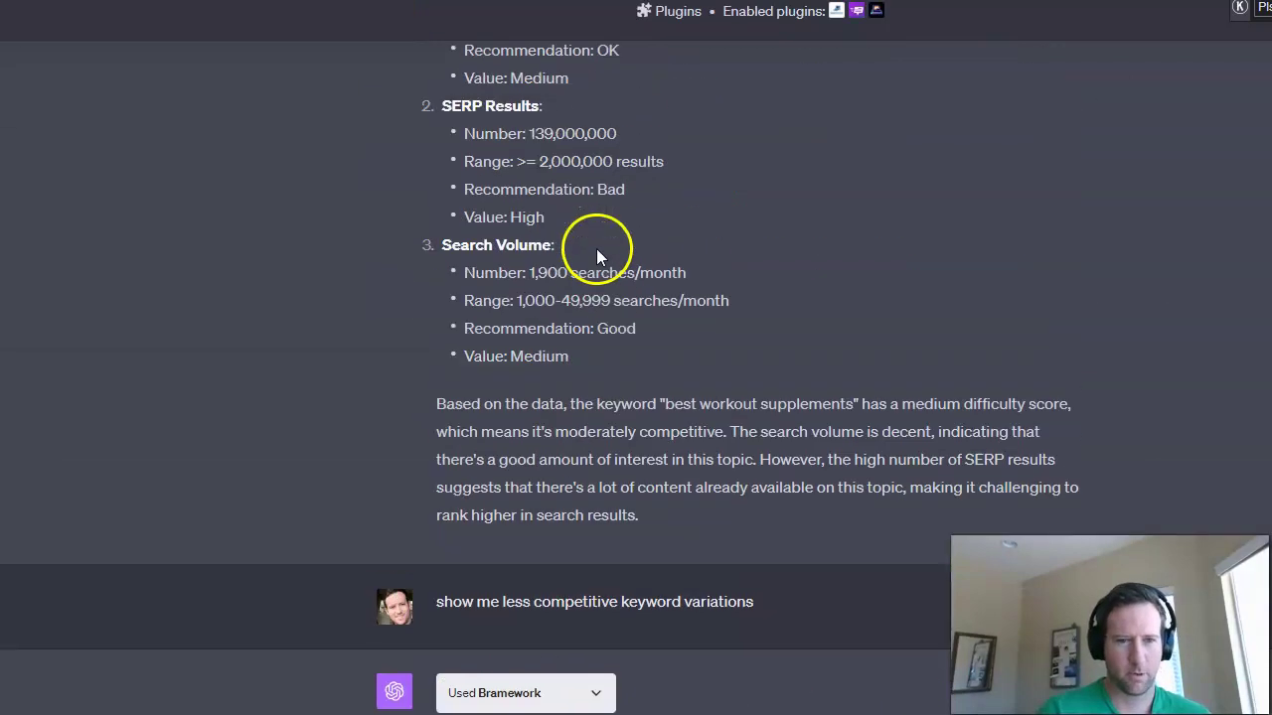
pyautogui.scroll(-4, 609, 344)
pyautogui.scroll(-5, 609, 345)
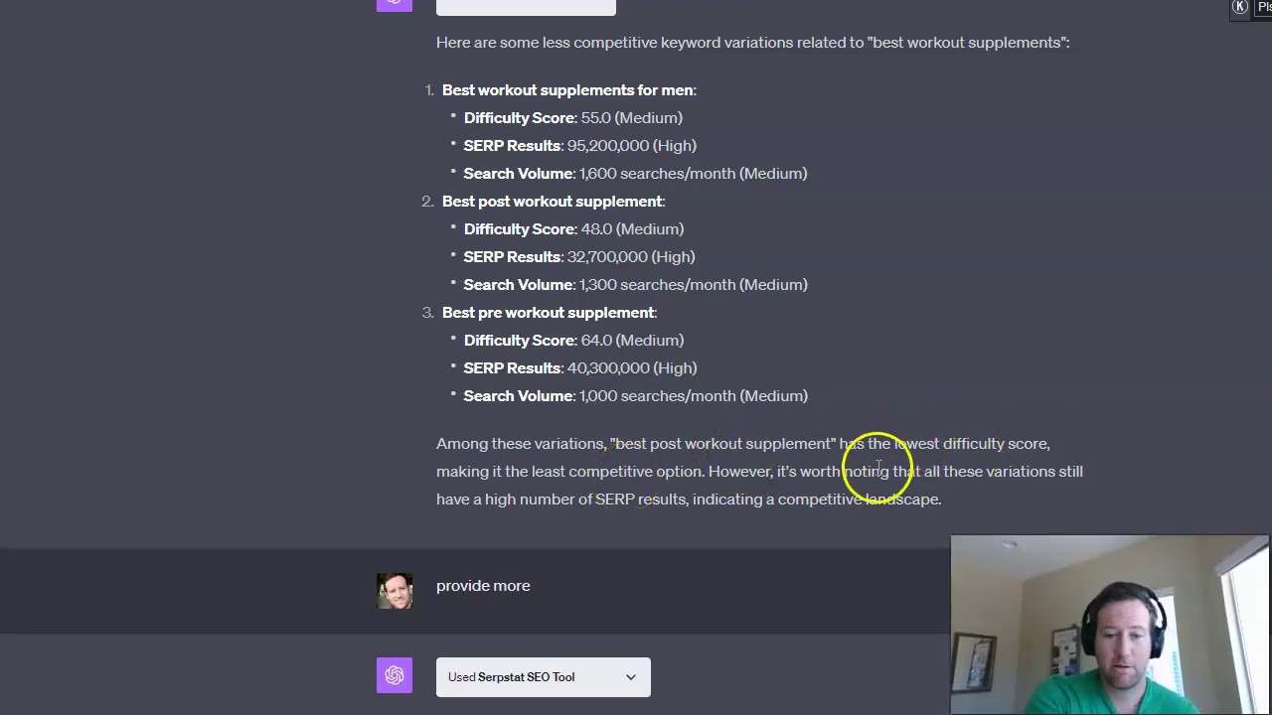
# - Read the competitiveness note on the variations, check the metrics for "Best workout supplements for men", and preview the "provide more" reply
pyautogui.click(912, 471)
pyautogui.moveTo(912, 471); pyautogui.dragTo(1077, 472)
pyautogui.click(1079, 472)
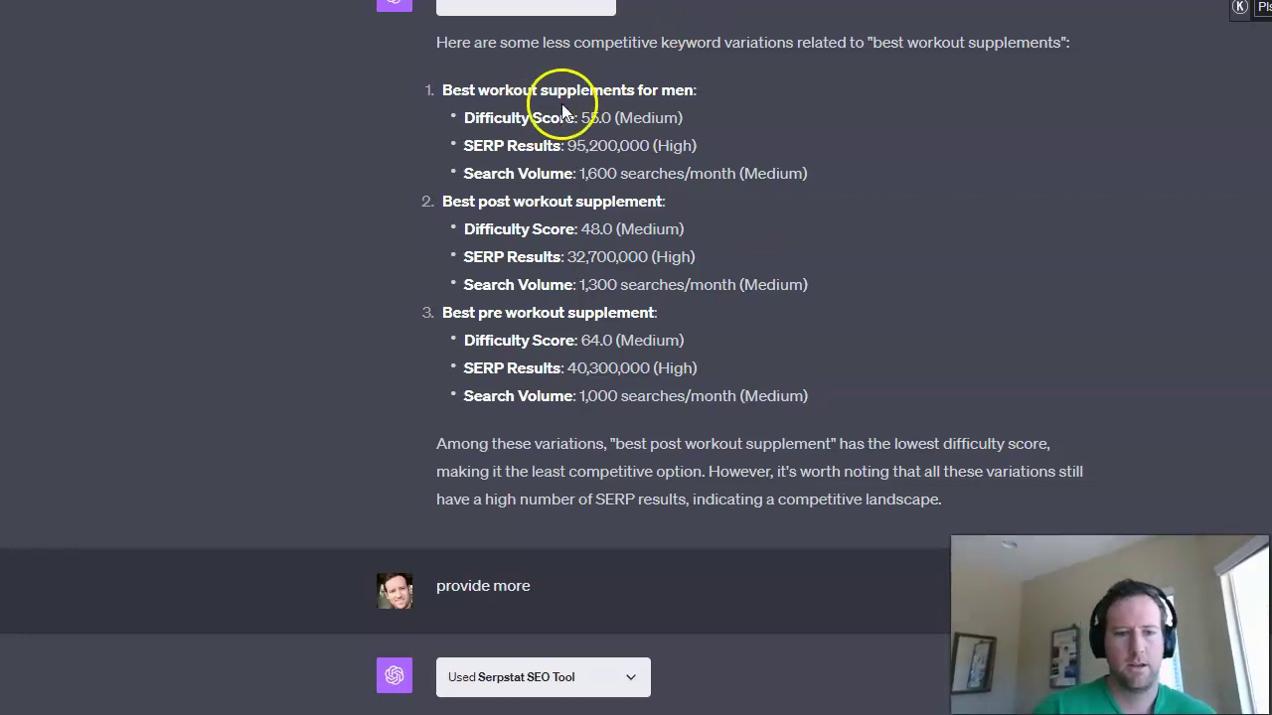
pyautogui.moveTo(587, 111); pyautogui.dragTo(695, 146)
pyautogui.click(733, 131)
pyautogui.click(599, 116)
pyautogui.click(757, 149)
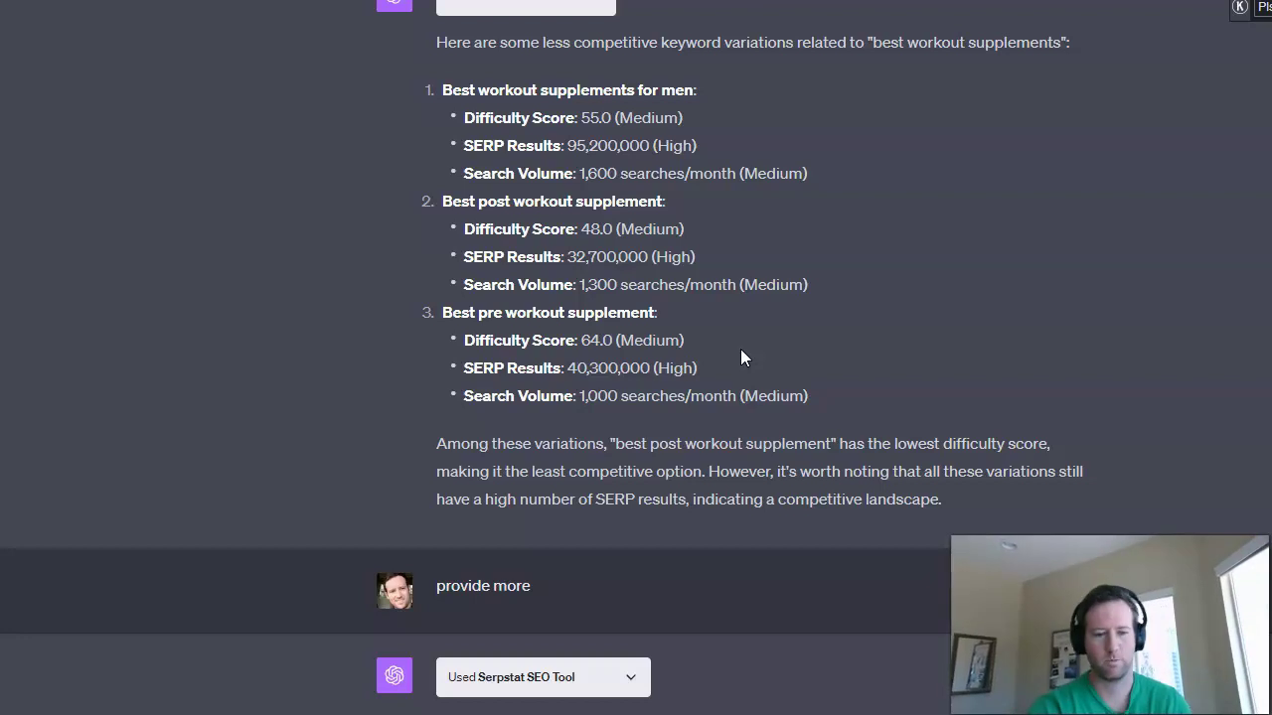
pyautogui.scroll(-2, 741, 349)
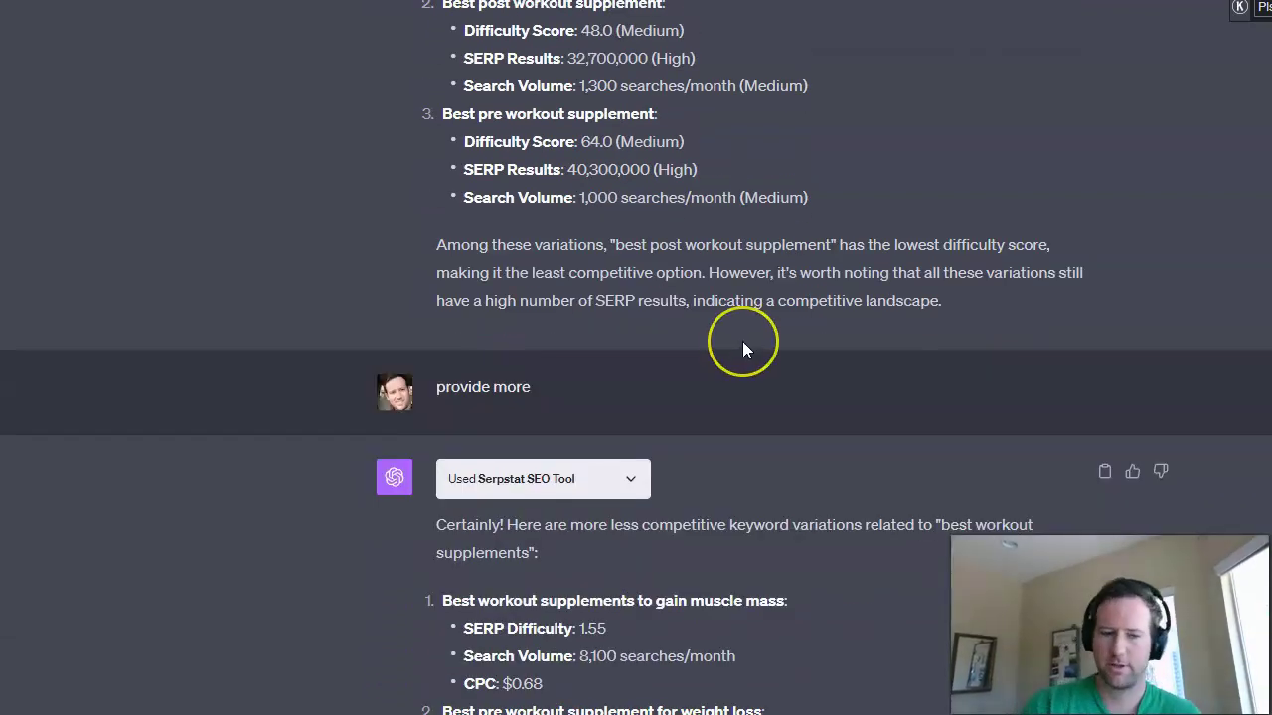
pyautogui.scroll(-2, 743, 349)
pyautogui.scroll(4, 742, 347)
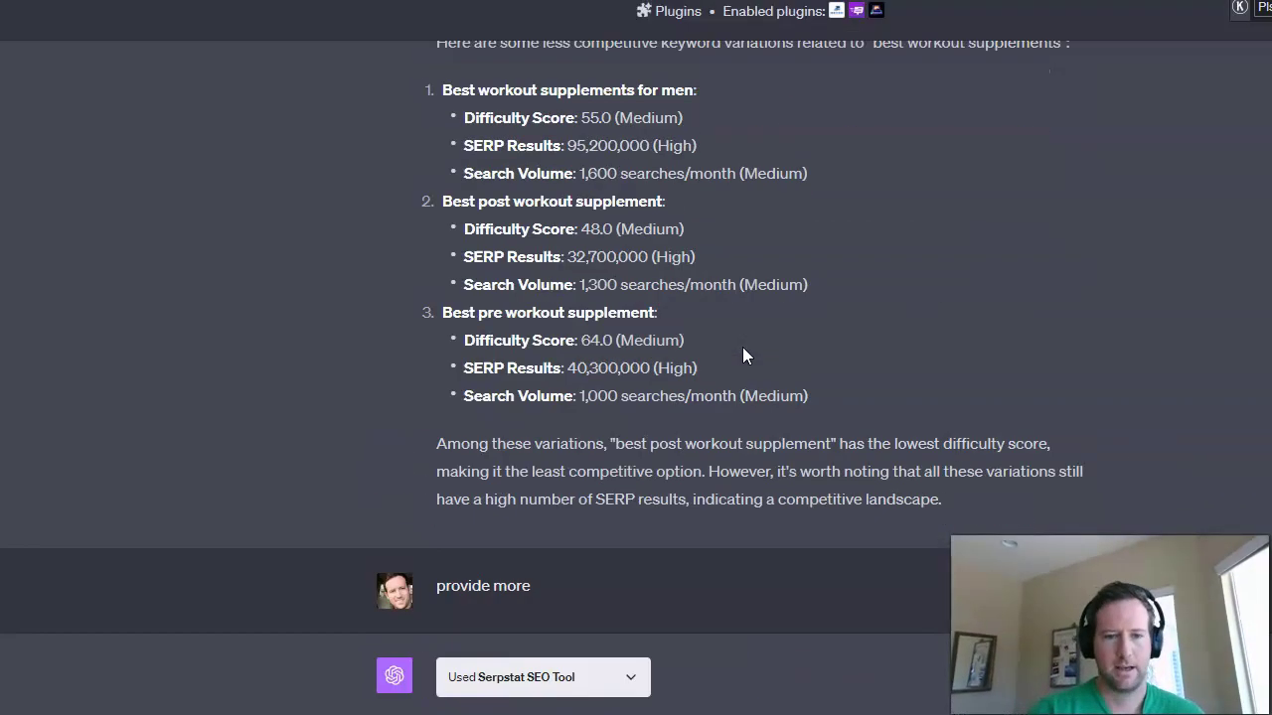
# - Compare the Bramework keyword variations and their competitiveness note with the start of the Serpstat reply to "provide more"
pyautogui.scroll(-1, 743, 355)
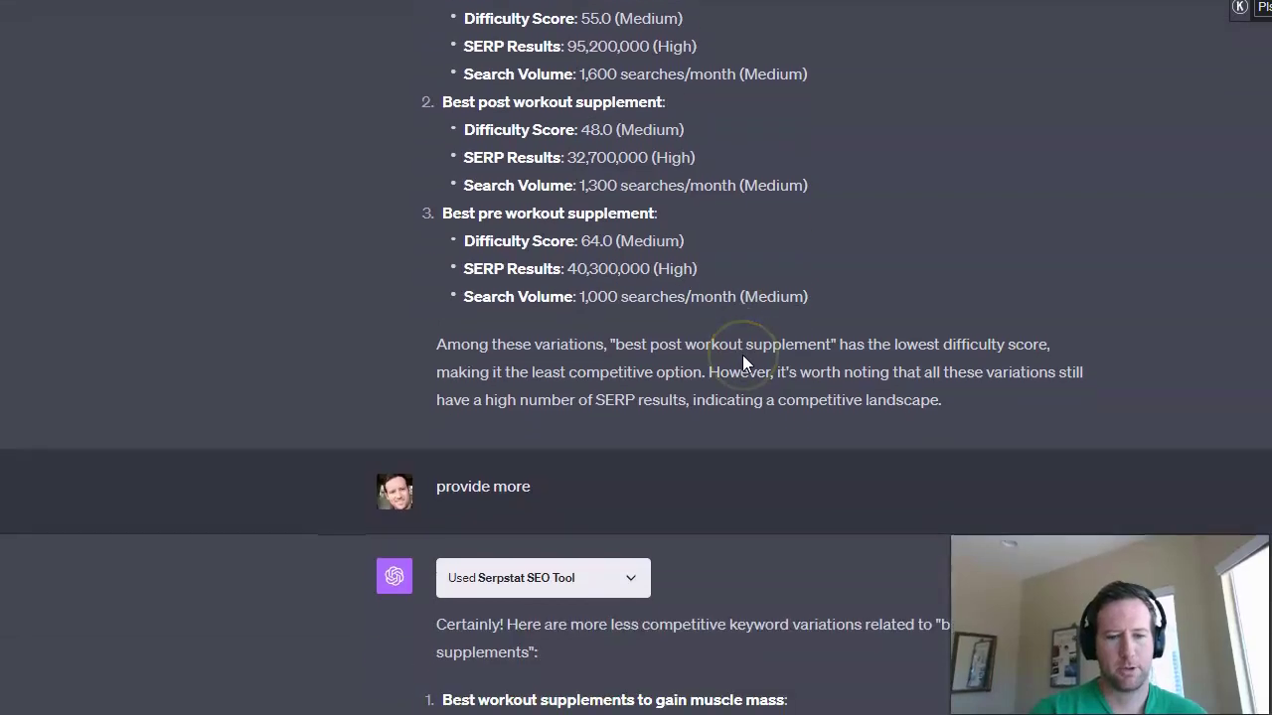
pyautogui.scroll(2, 563, 476)
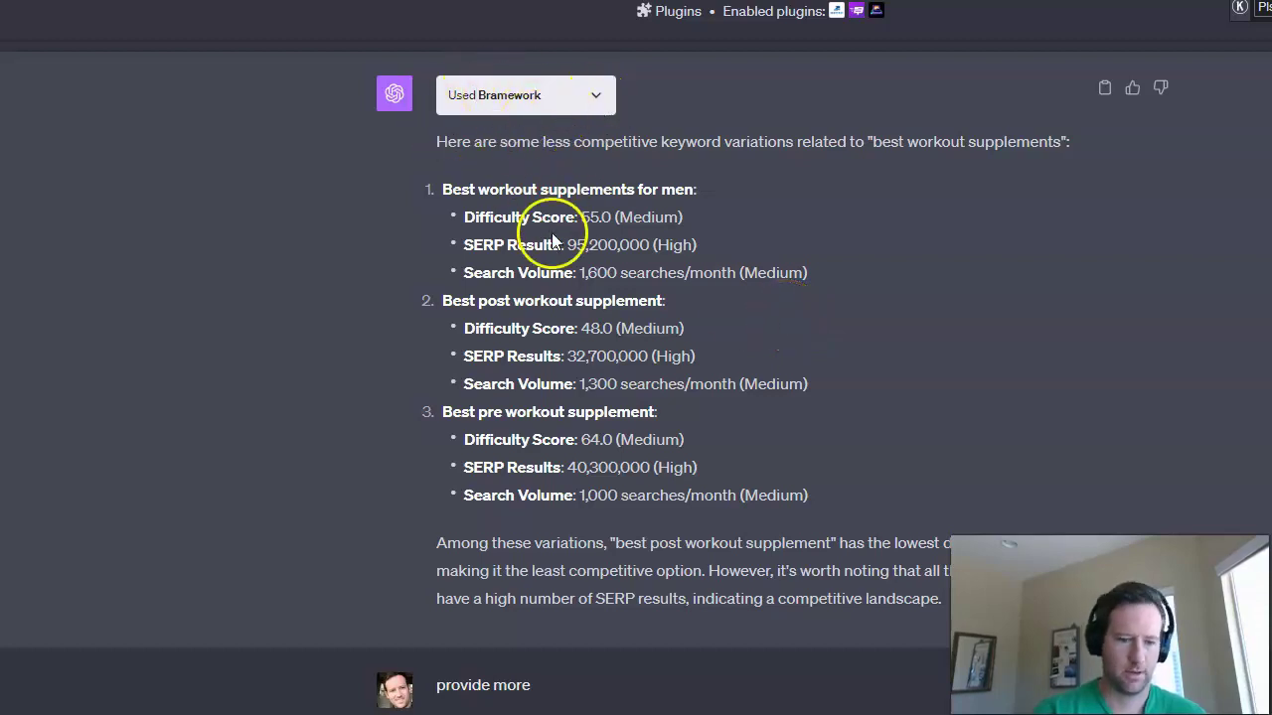
pyautogui.scroll(-3, 536, 229)
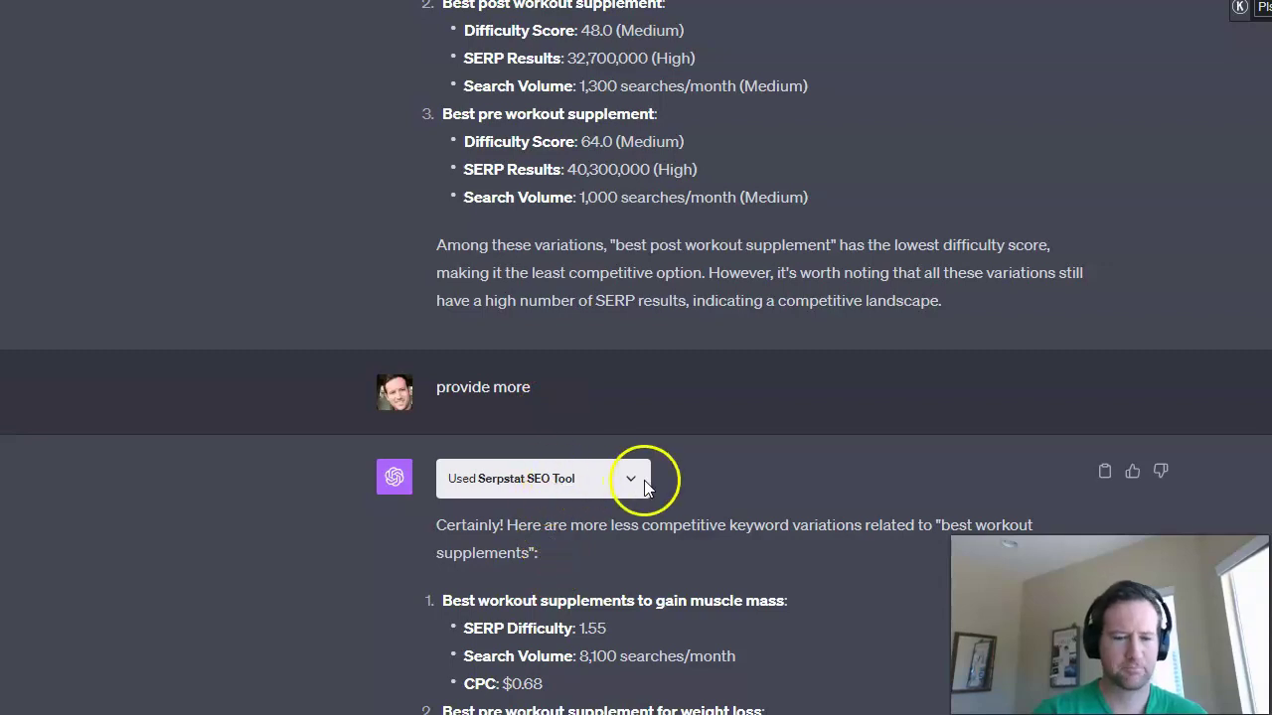
pyautogui.scroll(5, 644, 482)
pyautogui.scroll(-1, 499, 258)
pyautogui.scroll(-4, 529, 314)
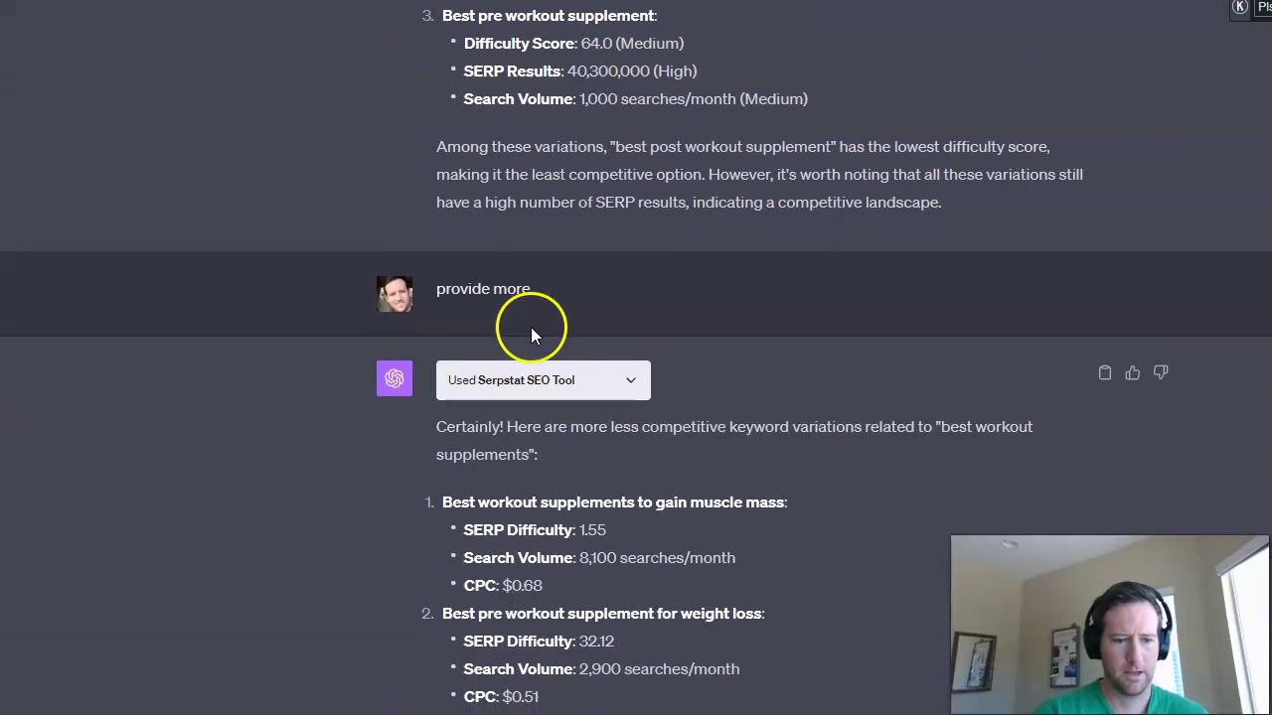
pyautogui.scroll(1, 537, 335)
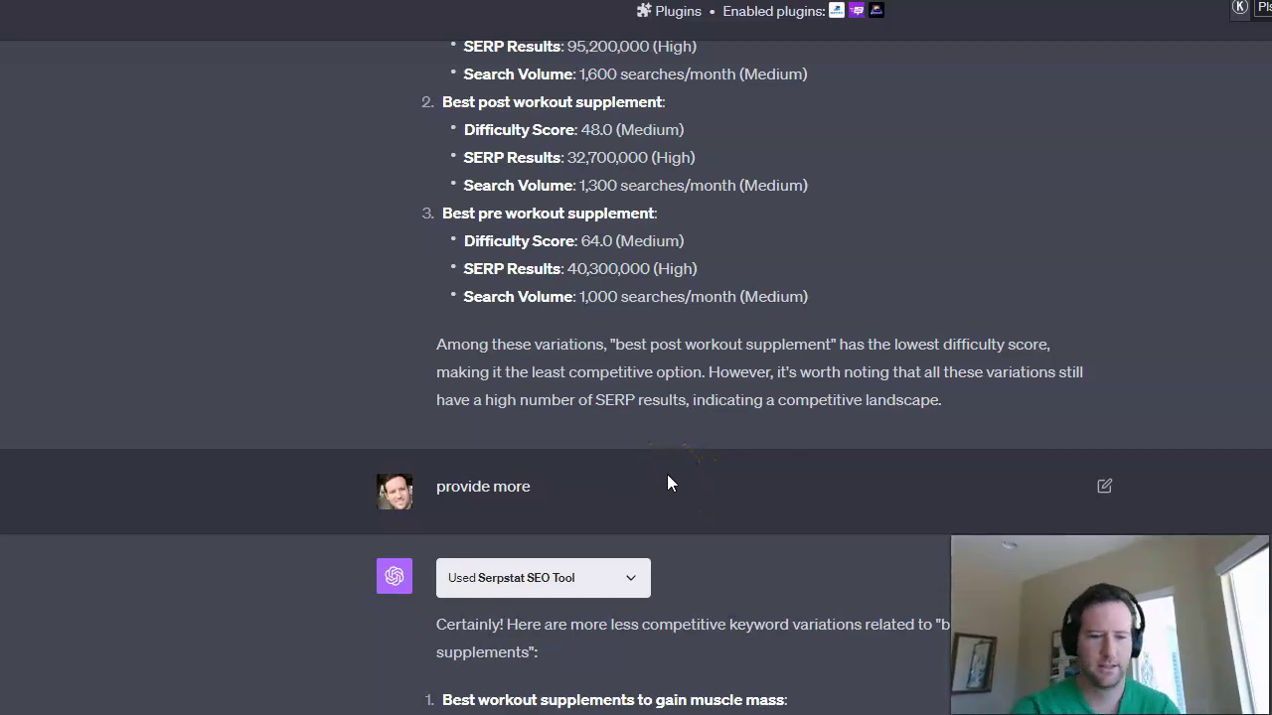
pyautogui.scroll(-1, 726, 531)
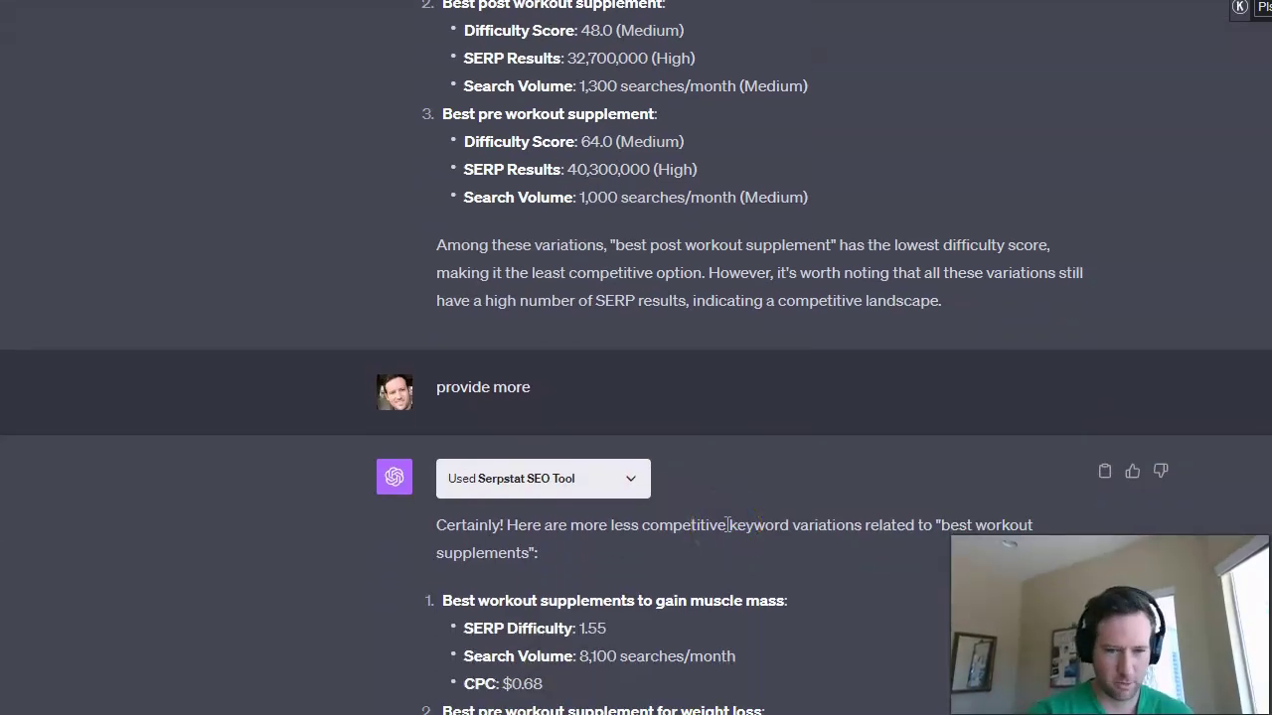
# - Review the SERP difficulty, search volume and CPC of the keyword variations in the Serpstat reply
pyautogui.scroll(-3, 727, 525)
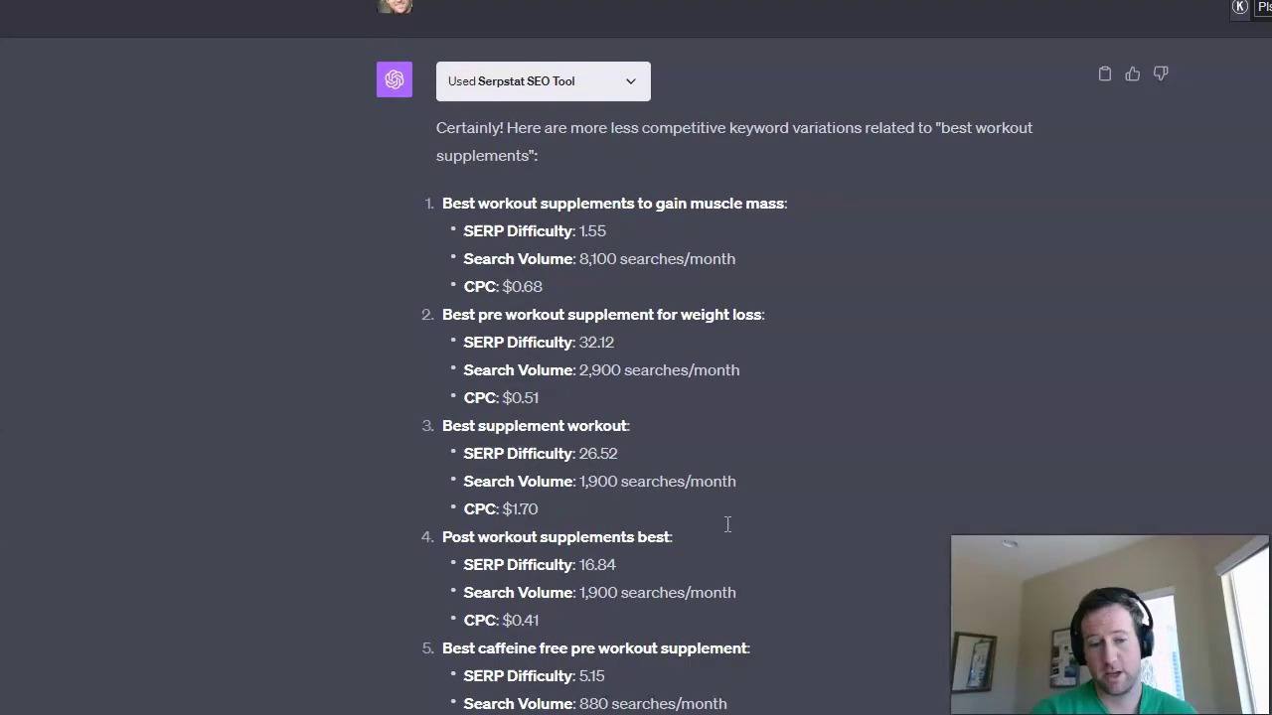
pyautogui.scroll(1, 726, 527)
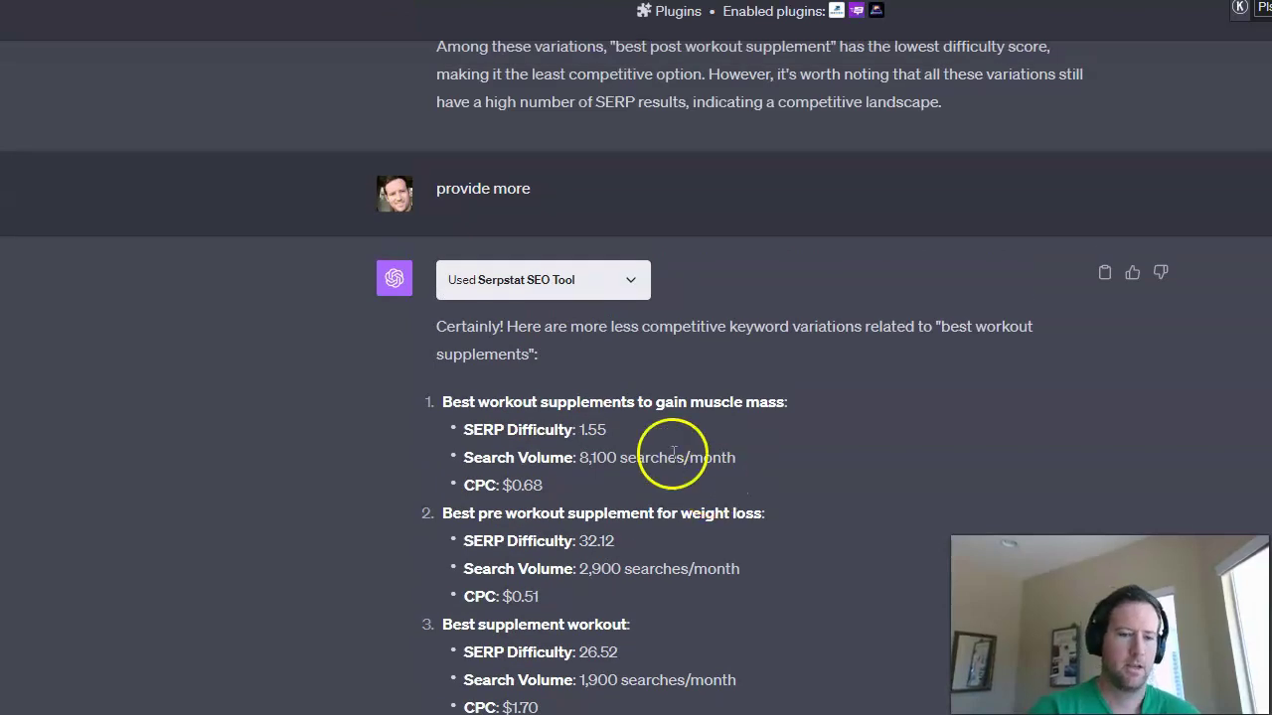
pyautogui.scroll(-6, 854, 457)
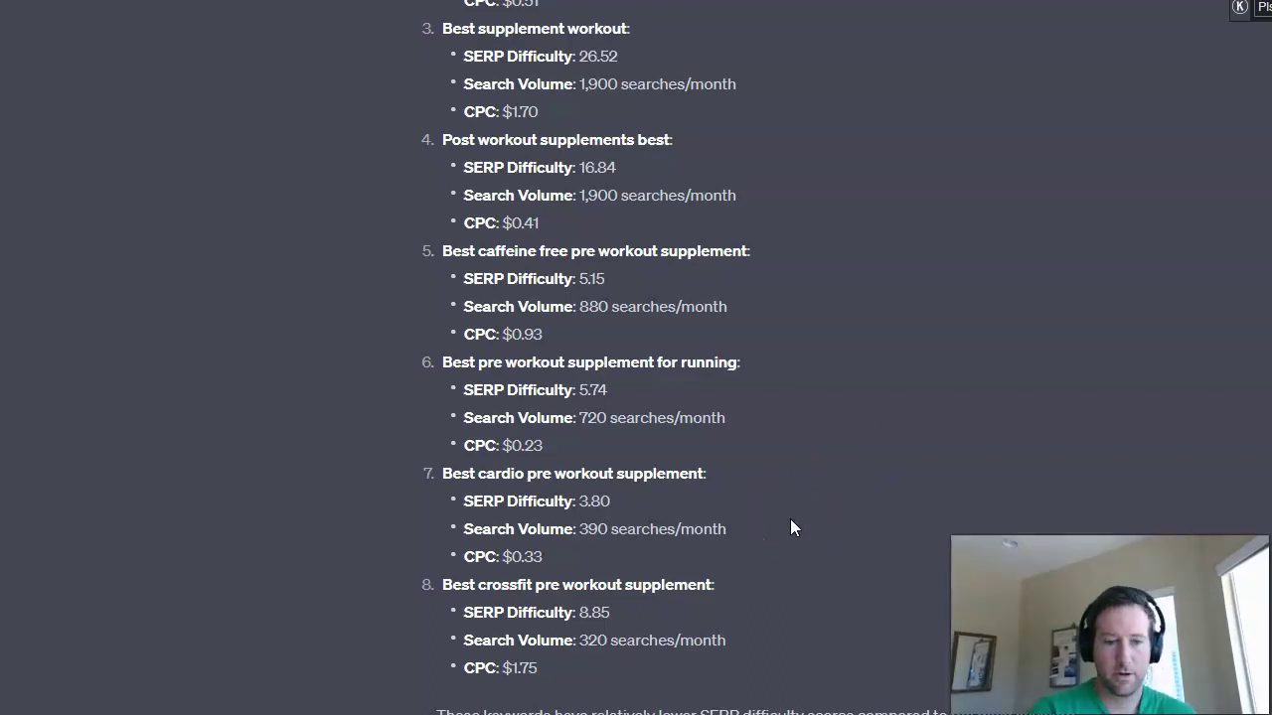
pyautogui.scroll(3, 651, 514)
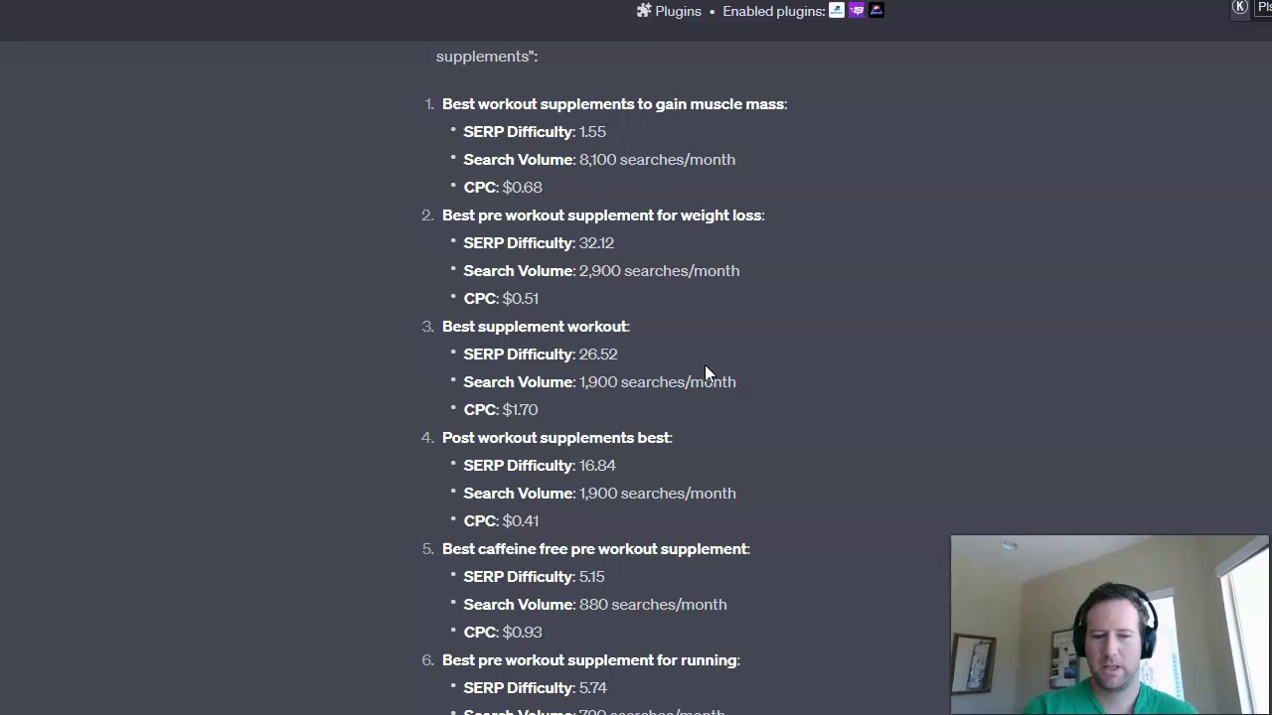
pyautogui.scroll(3, 705, 369)
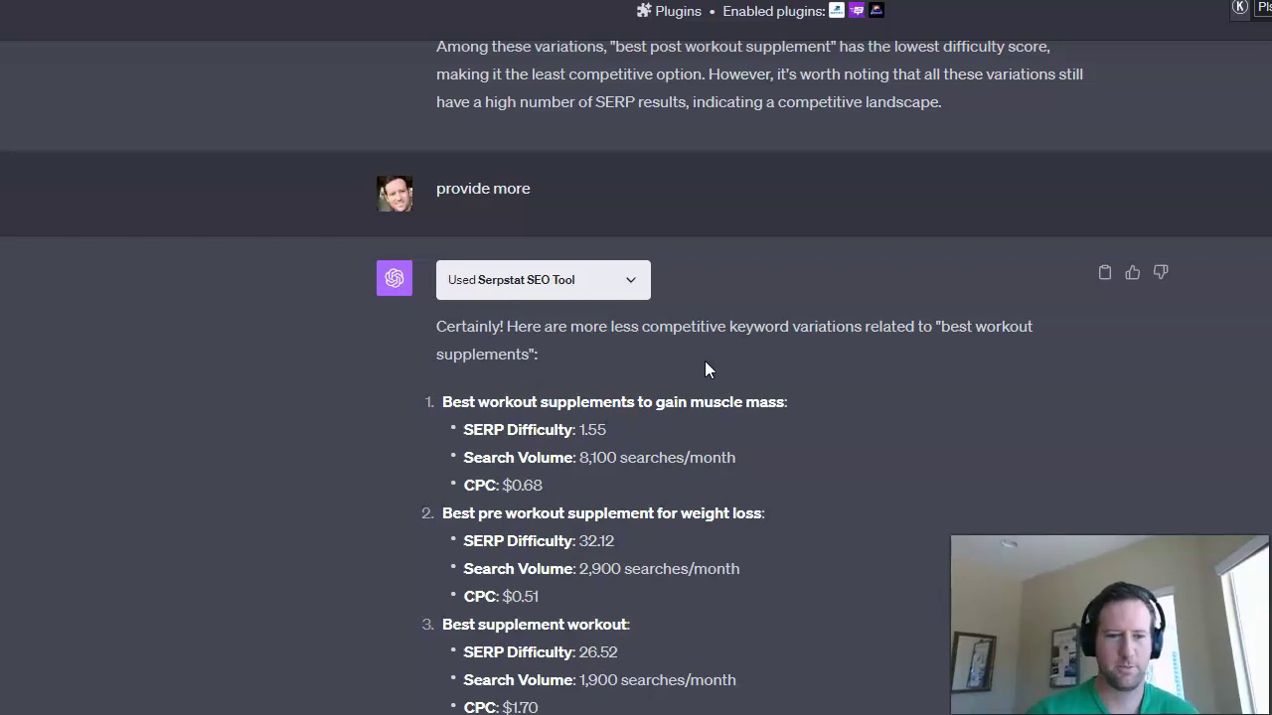
# - Compare the difficulty scores of Bramework's three variations with the SERP difficulty of the keywords suggested by Serpstat
pyautogui.scroll(6, 682, 373)
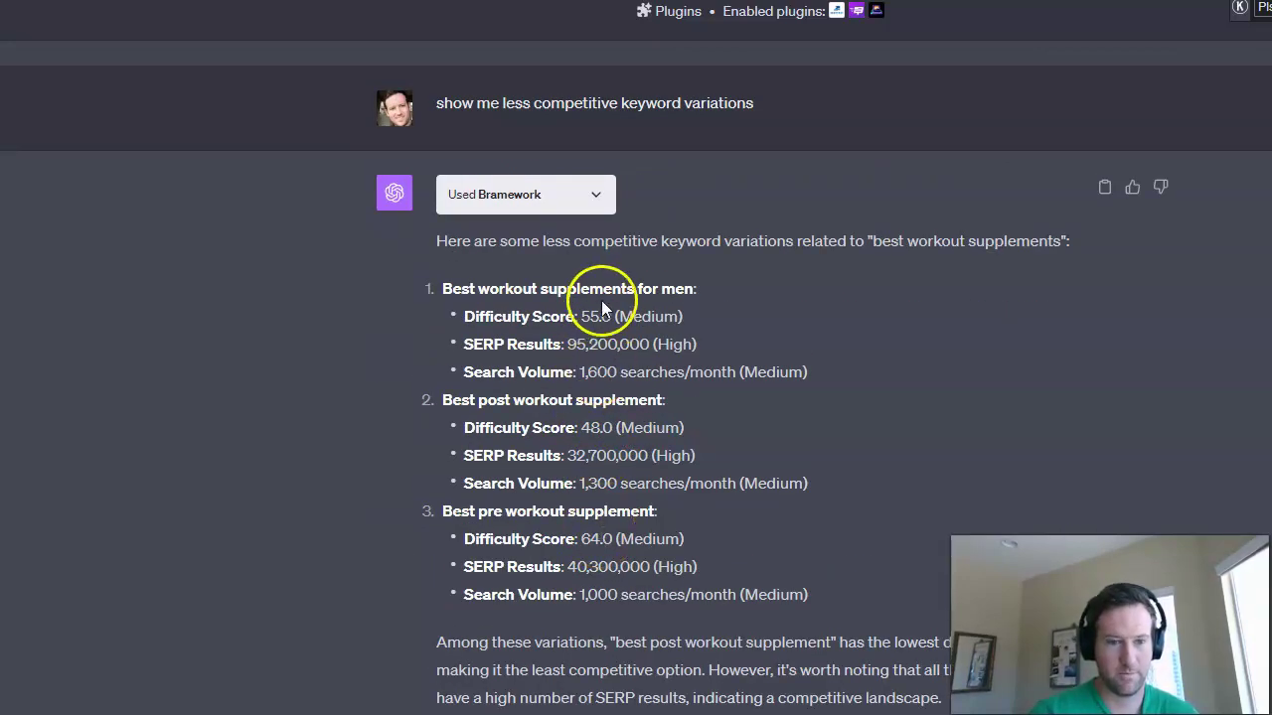
pyautogui.scroll(-6, 600, 311)
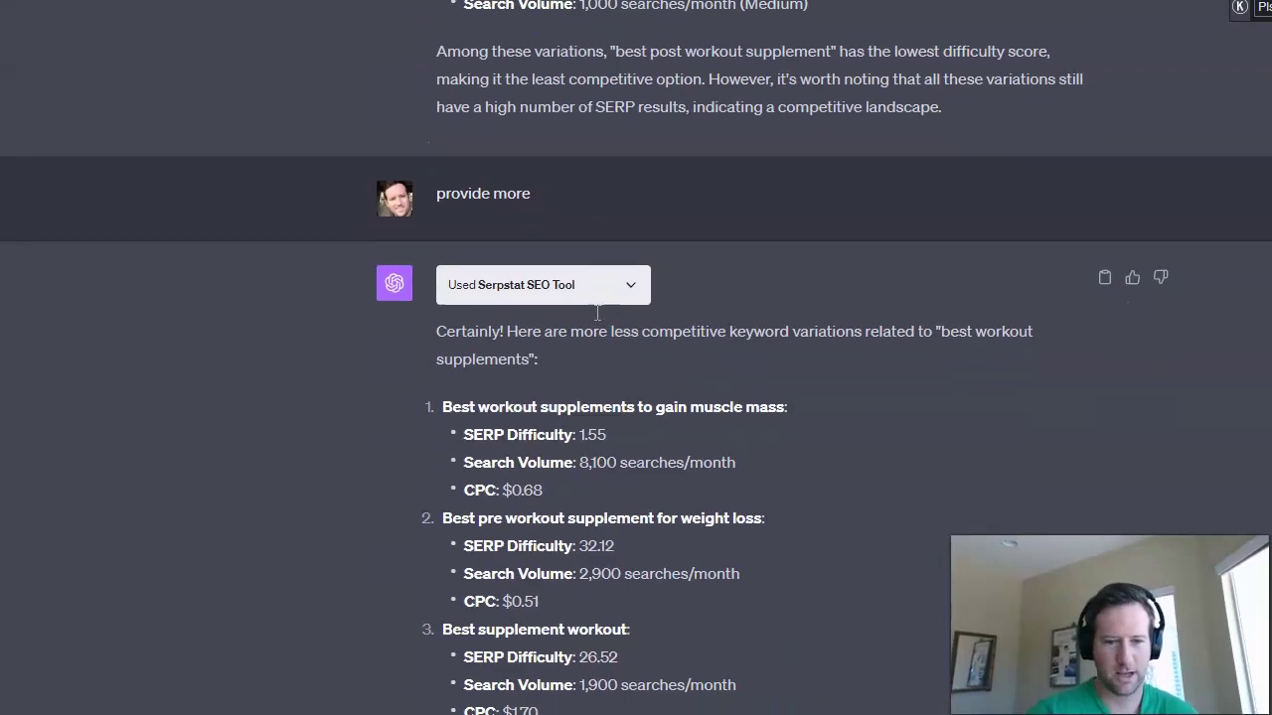
pyautogui.scroll(-2, 598, 313)
pyautogui.scroll(-3, 597, 313)
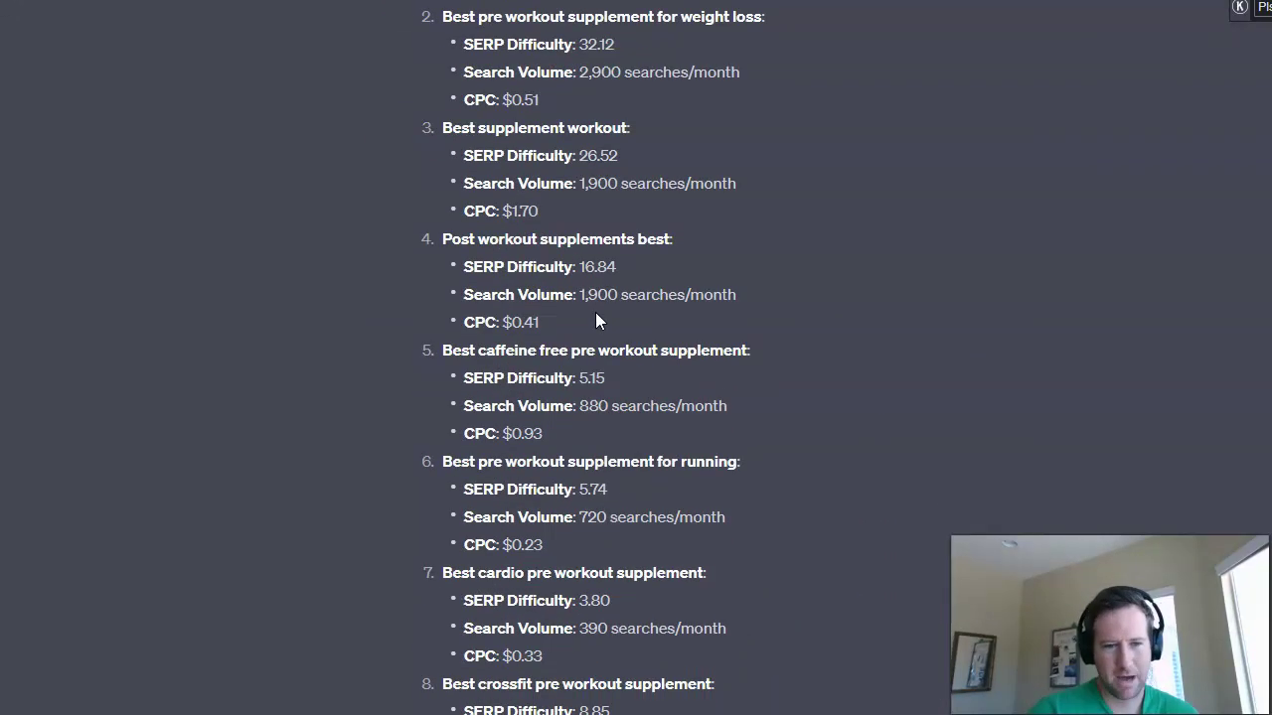
pyautogui.scroll(-2, 596, 316)
pyautogui.scroll(1, 595, 318)
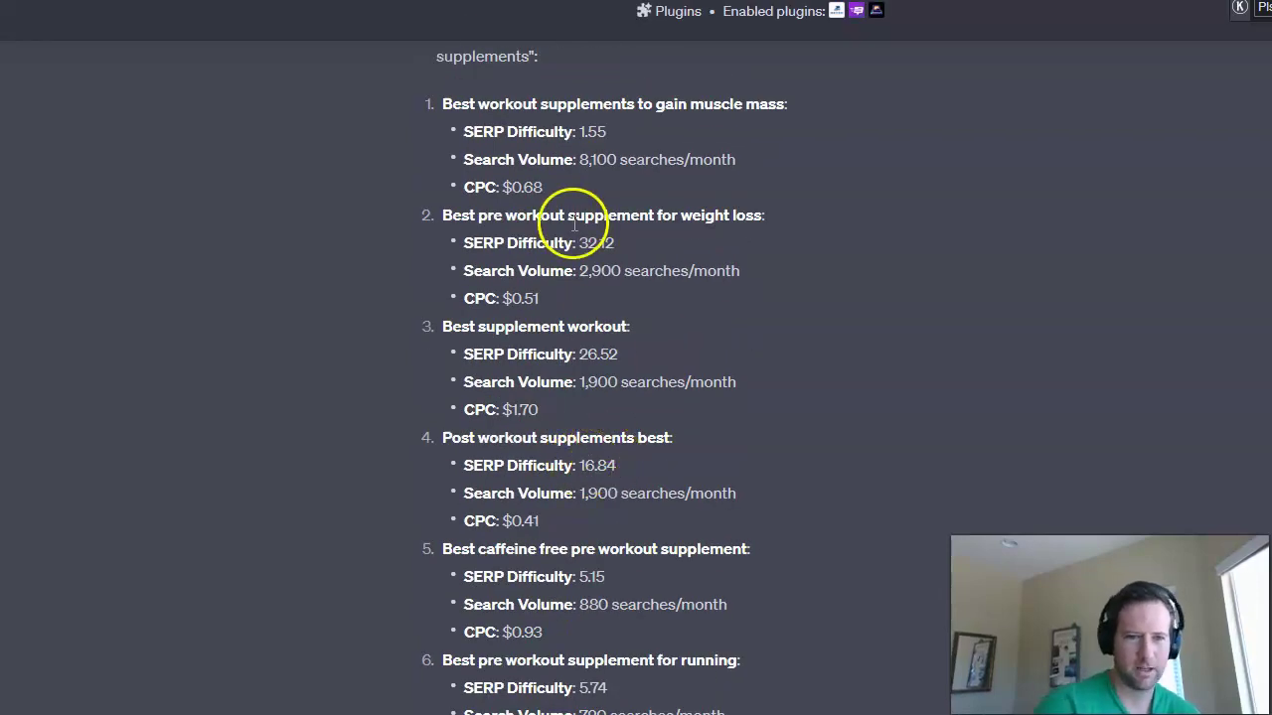
# - Highlight and examine the SERP difficulty, search volume and name of the "Best workout supplements to gain muscle mass" keyword
pyautogui.moveTo(583, 130); pyautogui.dragTo(628, 131)
pyautogui.click(627, 132)
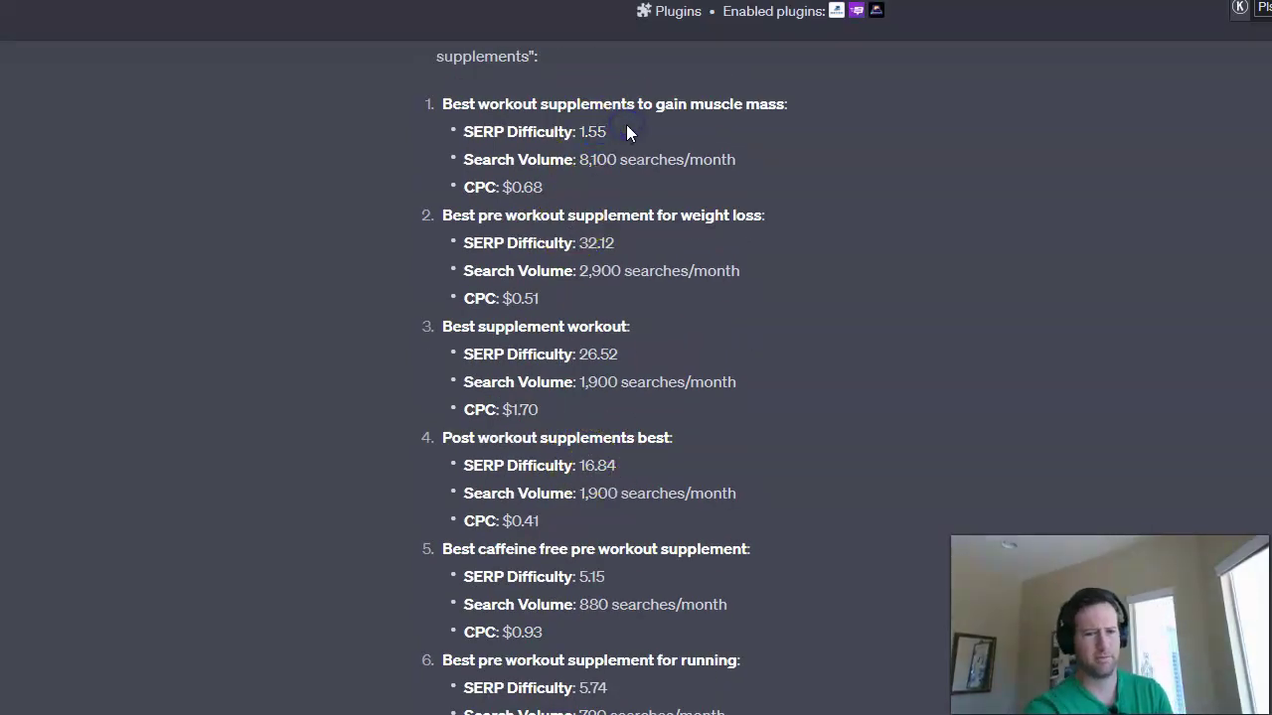
pyautogui.scroll(-1, 636, 127)
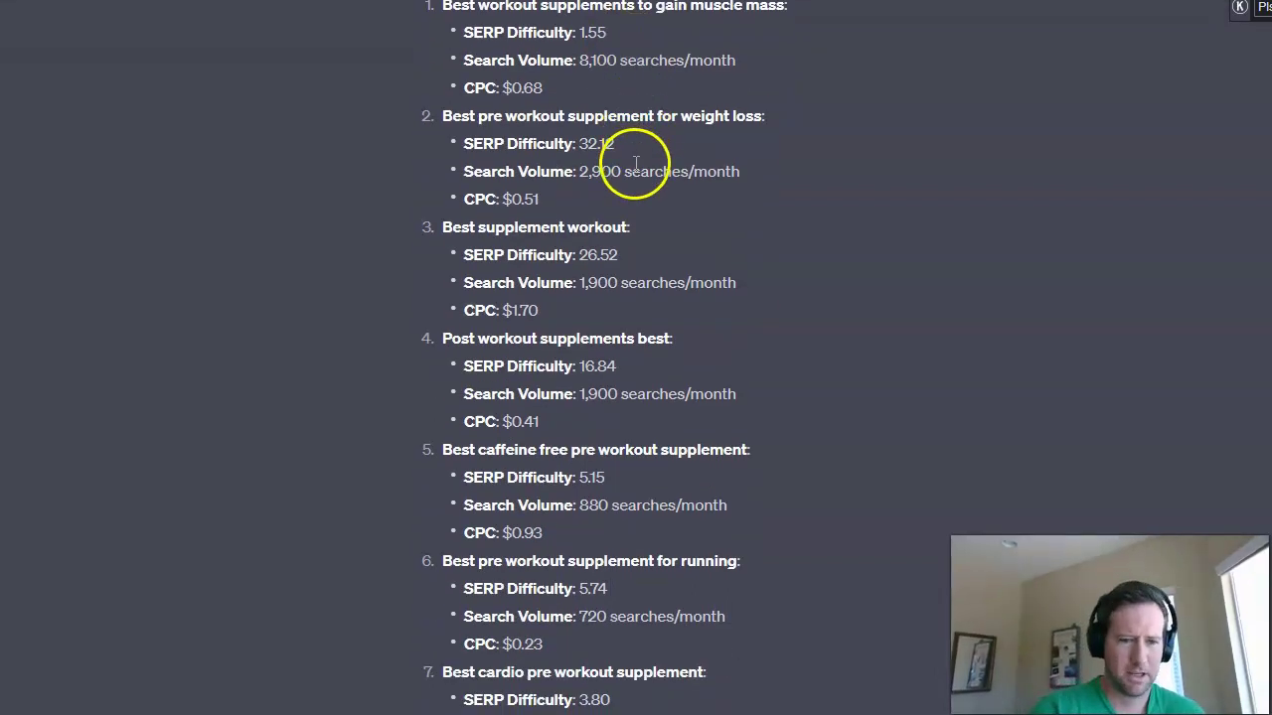
pyautogui.scroll(-1, 636, 159)
pyautogui.scroll(3, 636, 165)
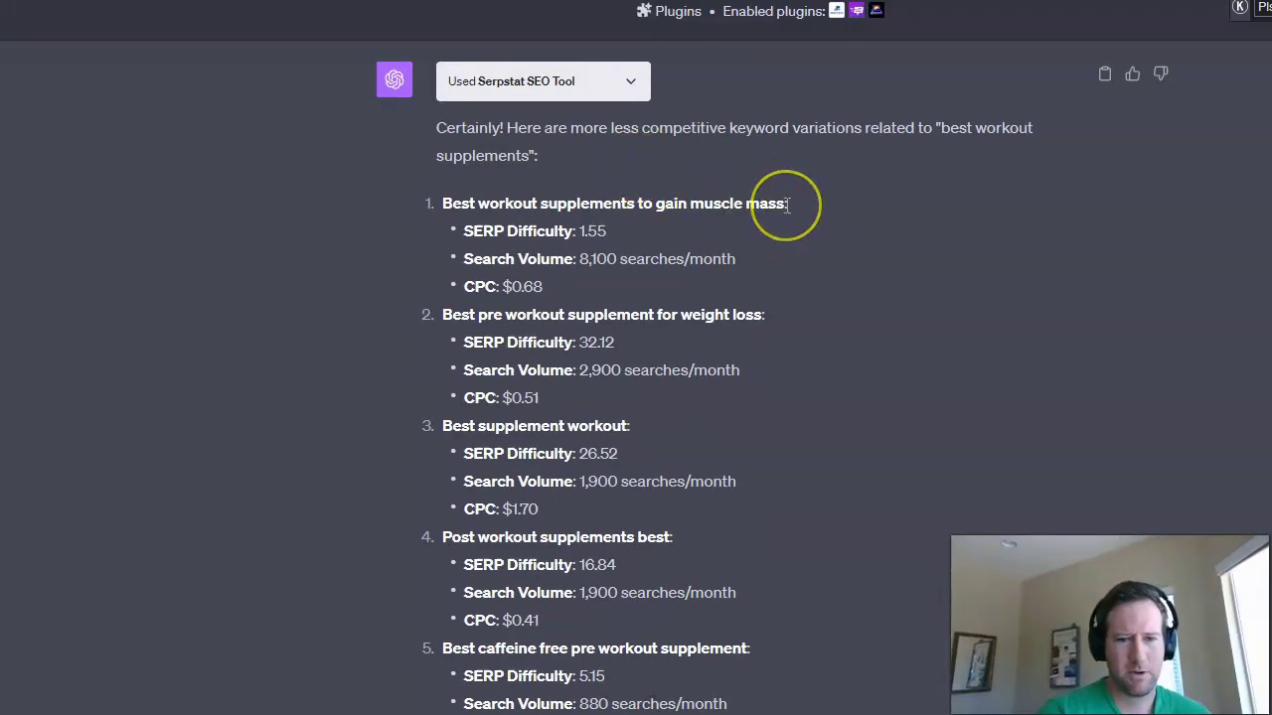
pyautogui.moveTo(580, 258); pyautogui.dragTo(765, 273)
pyautogui.moveTo(442, 202); pyautogui.dragTo(777, 206)
pyautogui.click(765, 260)
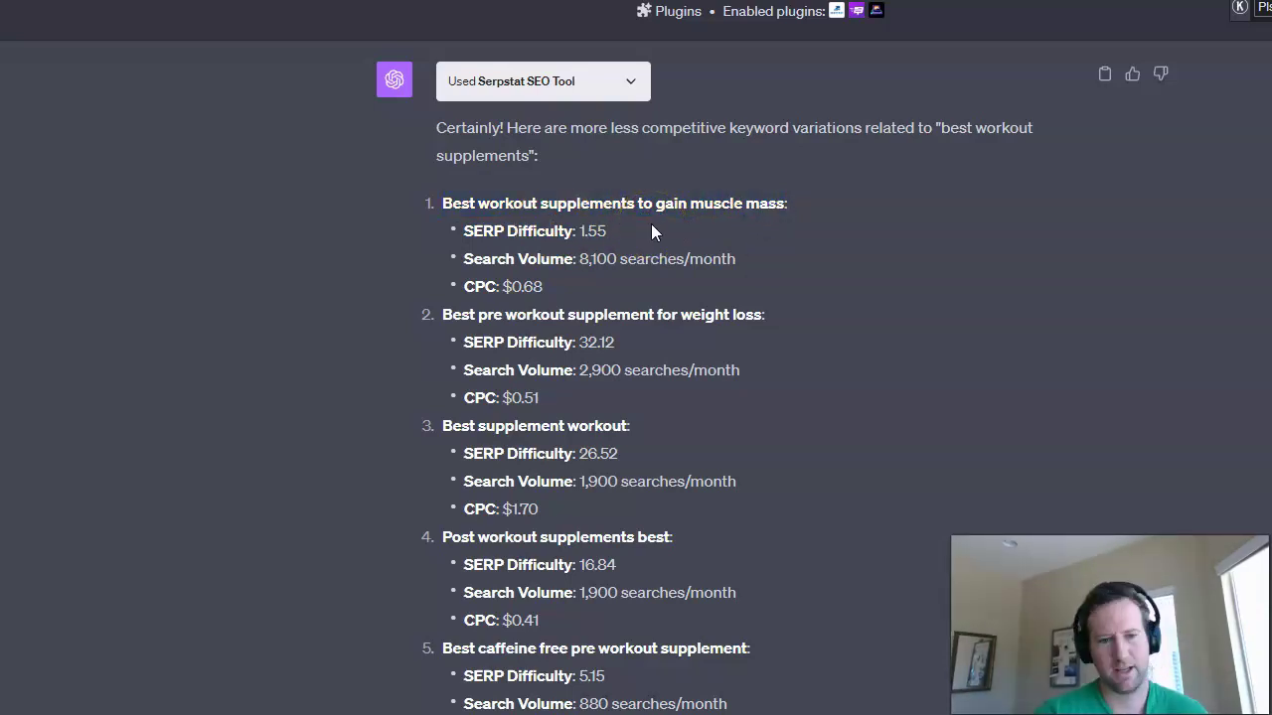
# - Recheck the SERP difficulty of the muscle mass keyword and weigh it against the other Serpstat suggestions
pyautogui.scroll(-1, 651, 223)
pyautogui.click(605, 189)
pyautogui.doubleClick(612, 120)
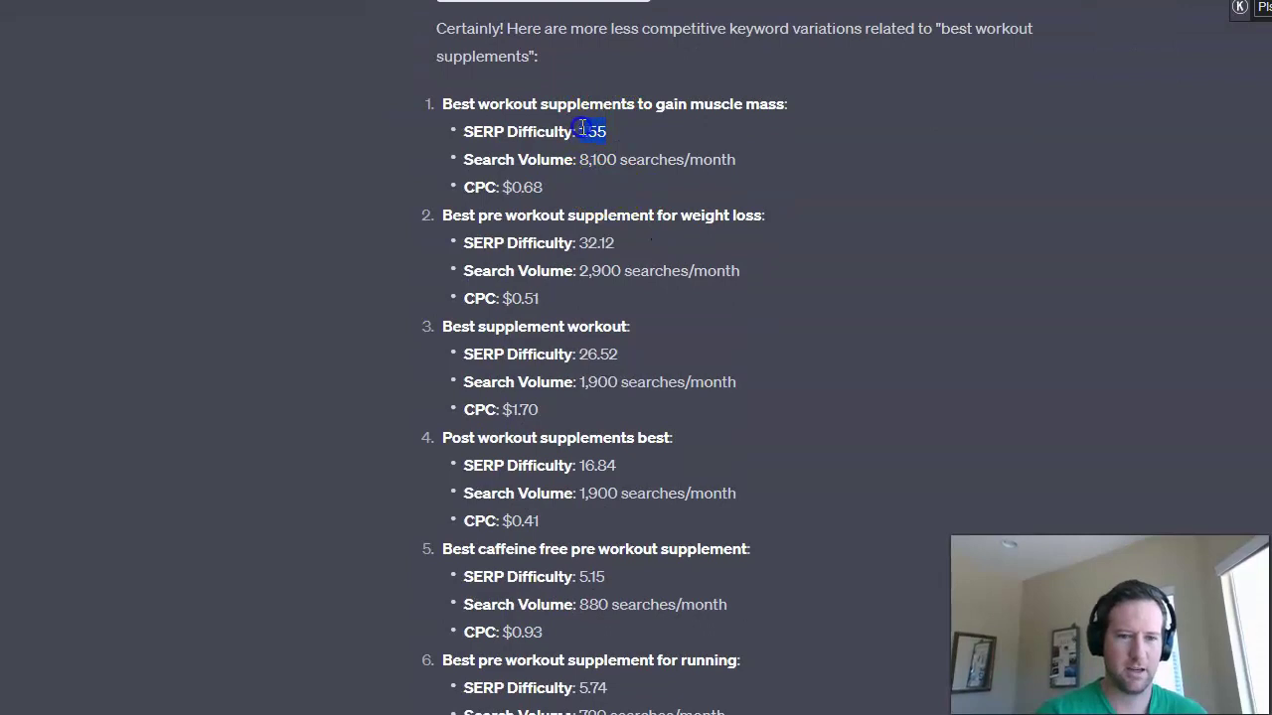
pyautogui.click(673, 140)
pyautogui.scroll(-1, 672, 148)
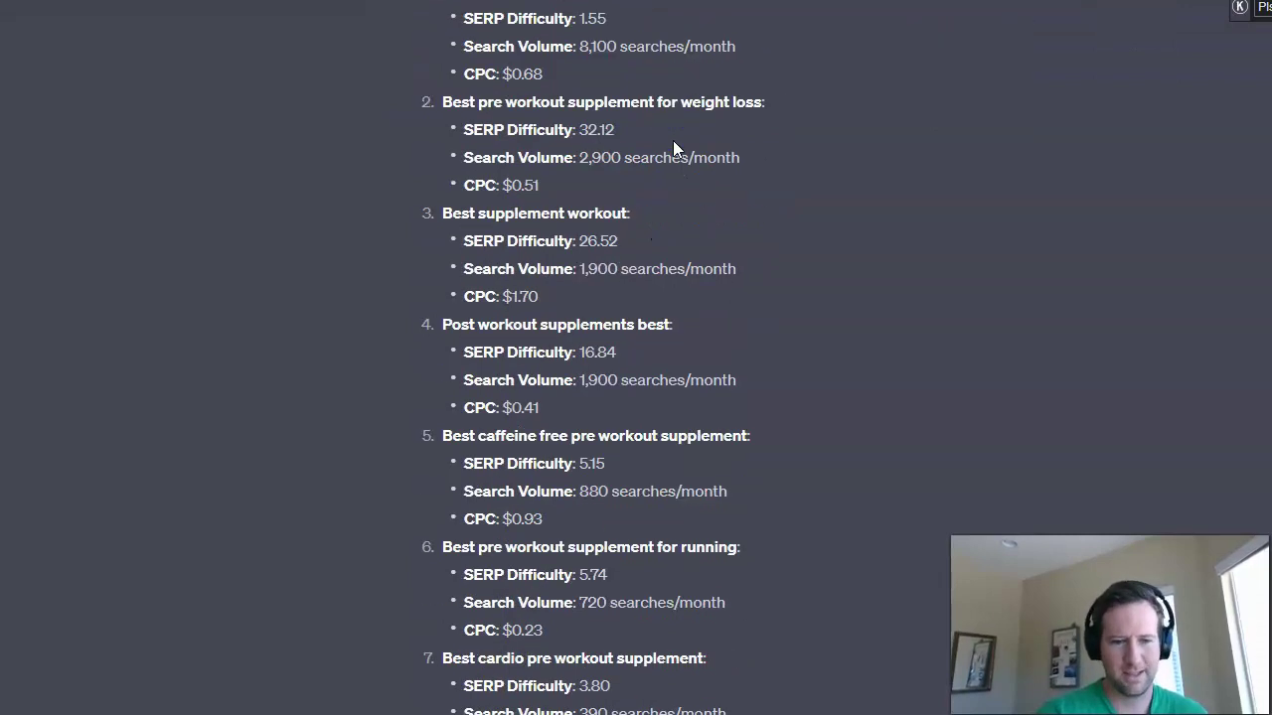
pyautogui.scroll(1, 680, 166)
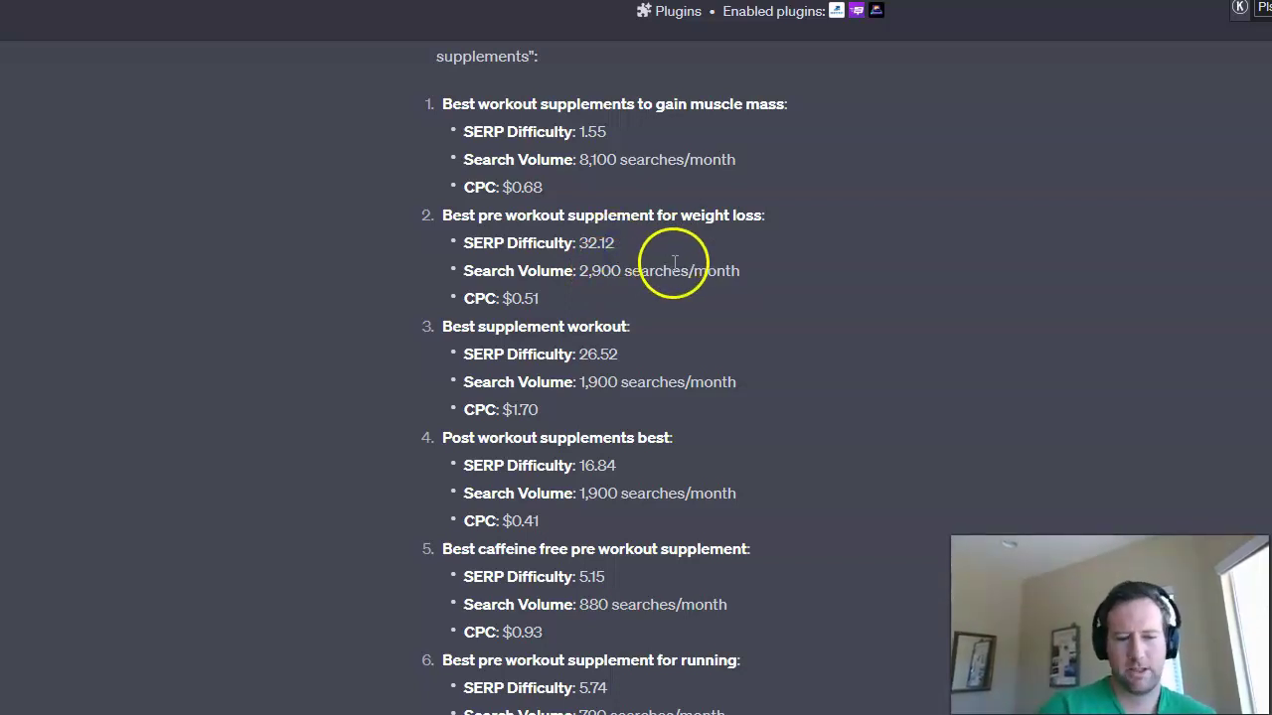
pyautogui.scroll(-2, 675, 264)
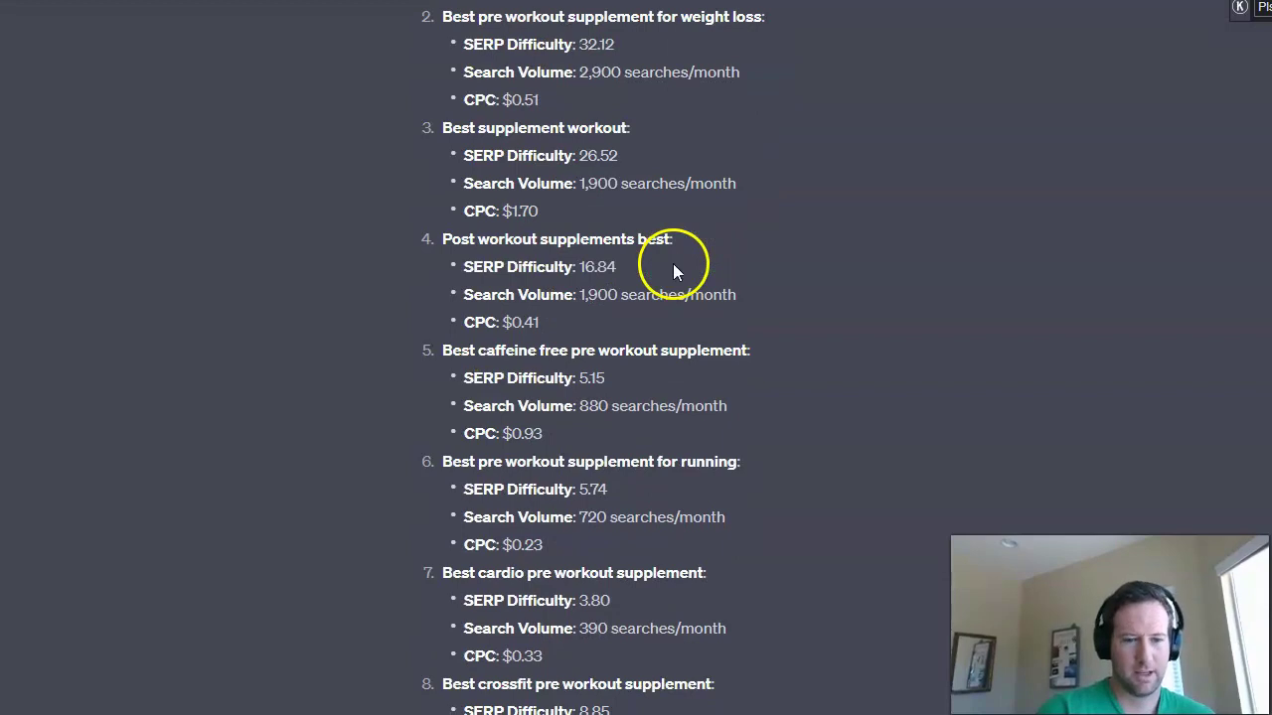
pyautogui.scroll(3, 676, 268)
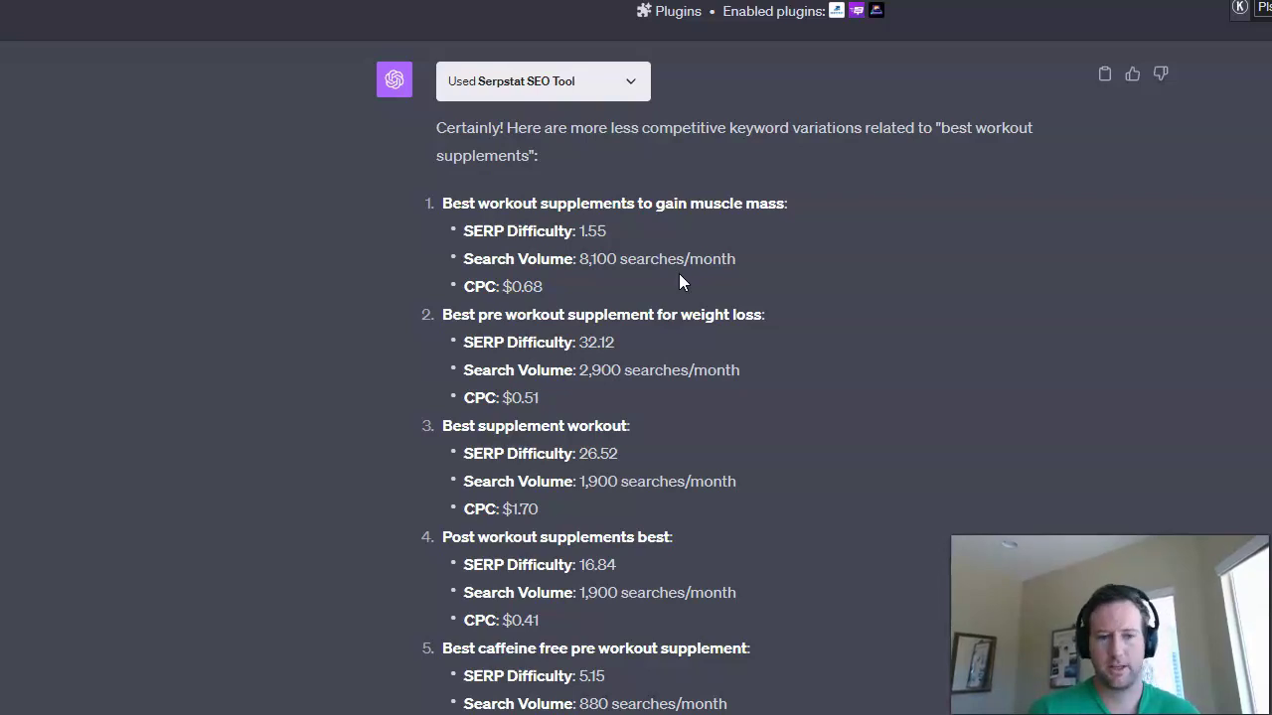
# - Revisit the original "best workout supplements" metrics and compare them with the Bramework and Serpstat variations
pyautogui.scroll(10, 685, 283)
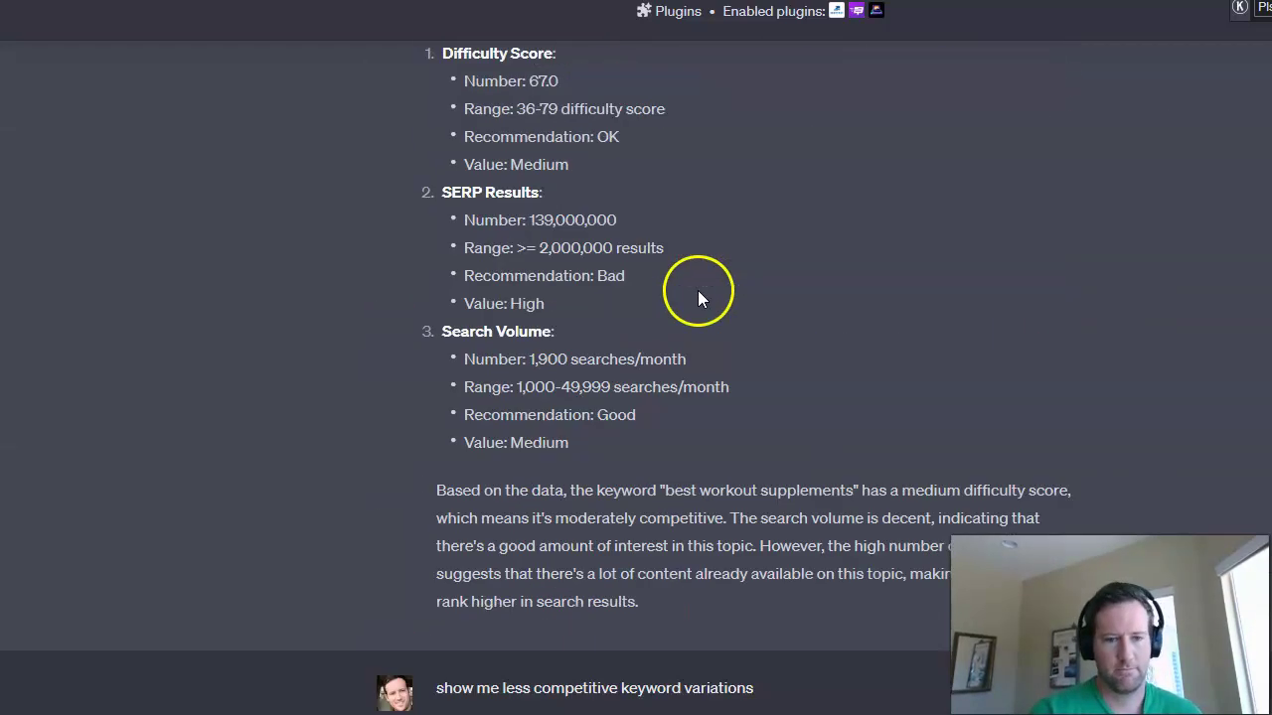
pyautogui.moveTo(727, 78); pyautogui.dragTo(878, 78)
pyautogui.click(874, 77)
pyautogui.scroll(-10, 865, 128)
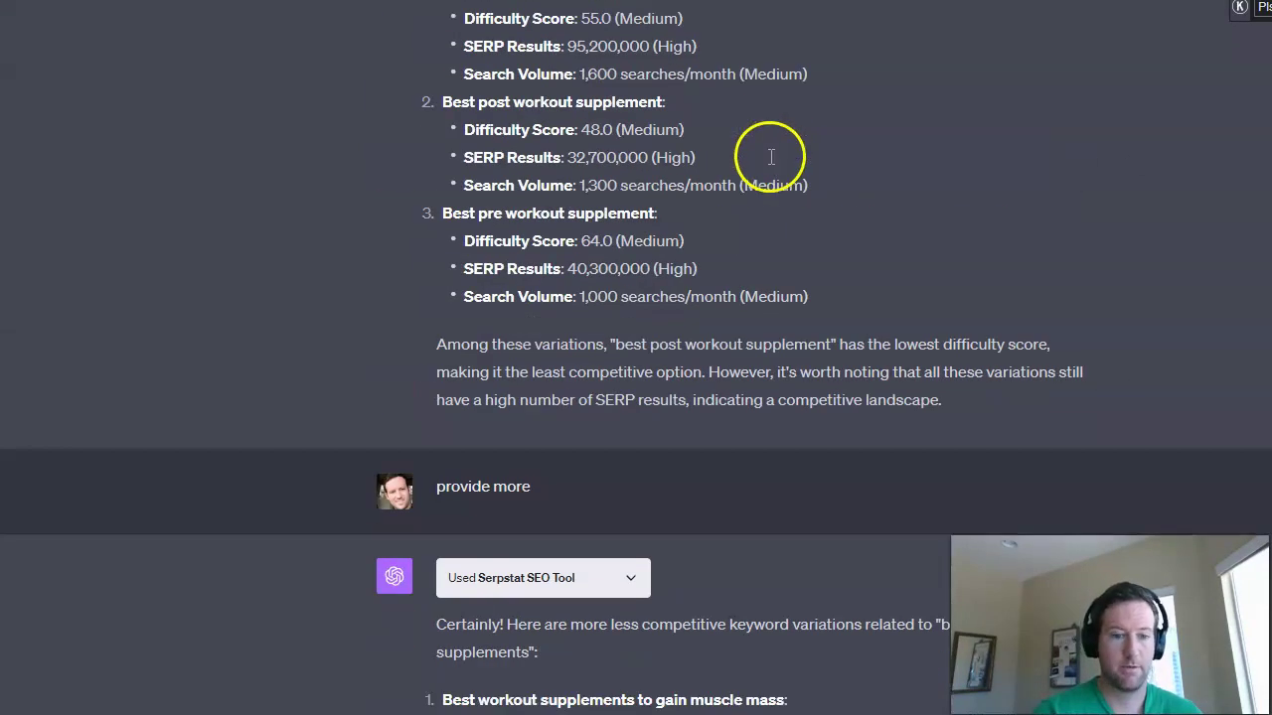
pyautogui.scroll(3, 768, 159)
pyautogui.scroll(-10, 745, 242)
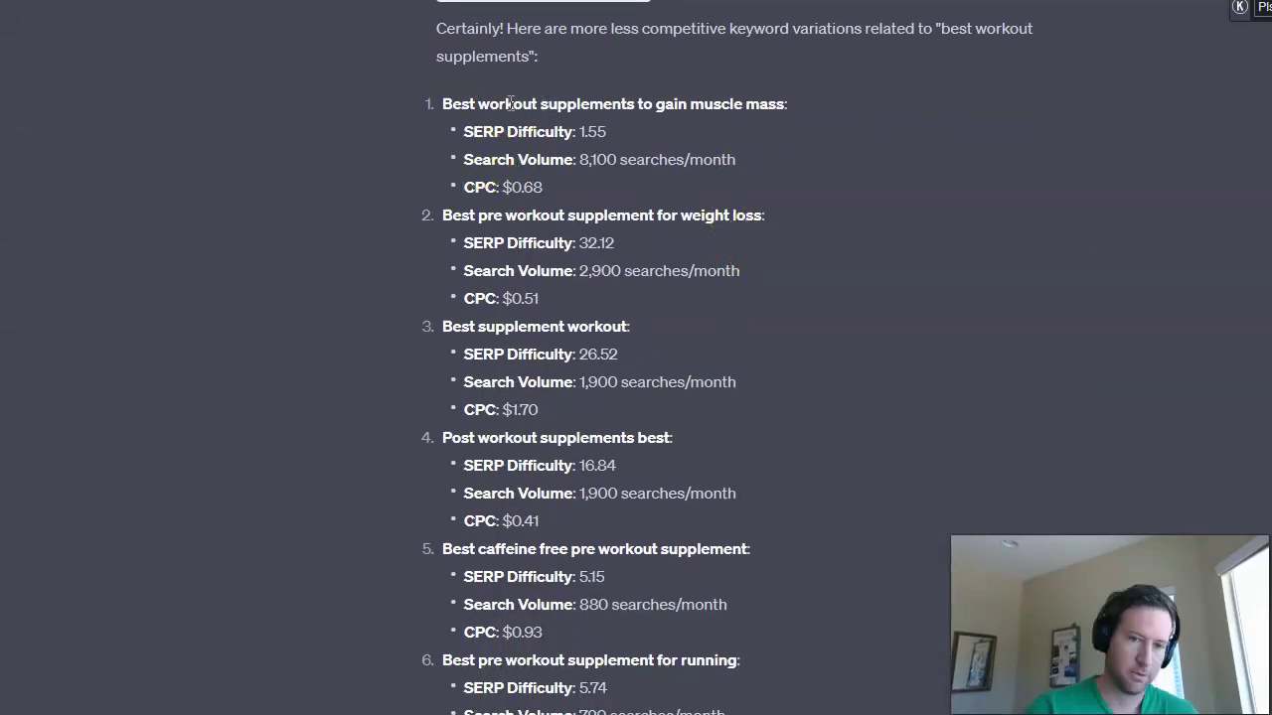
# - Read the remaining Serpstat variations through the crossfit keyword, the closing note on relevance and user intent, and the full report link
pyautogui.scroll(-2, 705, 149)
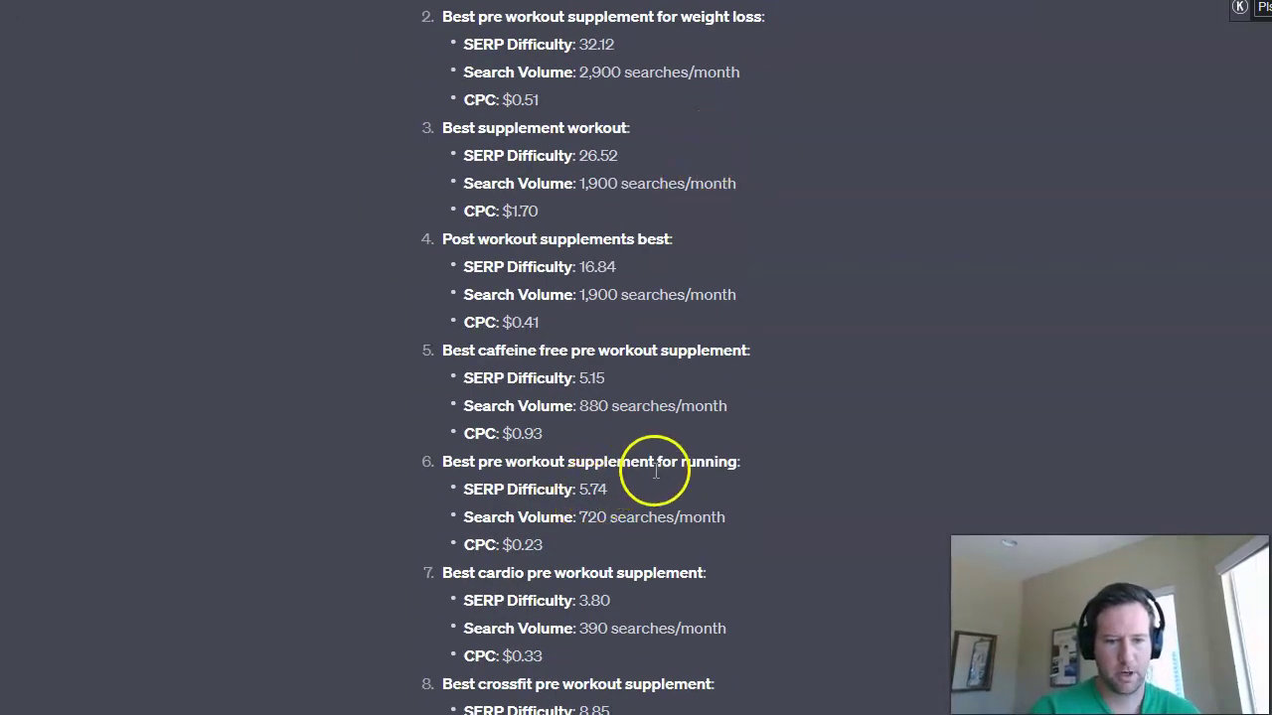
pyautogui.scroll(-1, 734, 462)
pyautogui.scroll(-1, 735, 464)
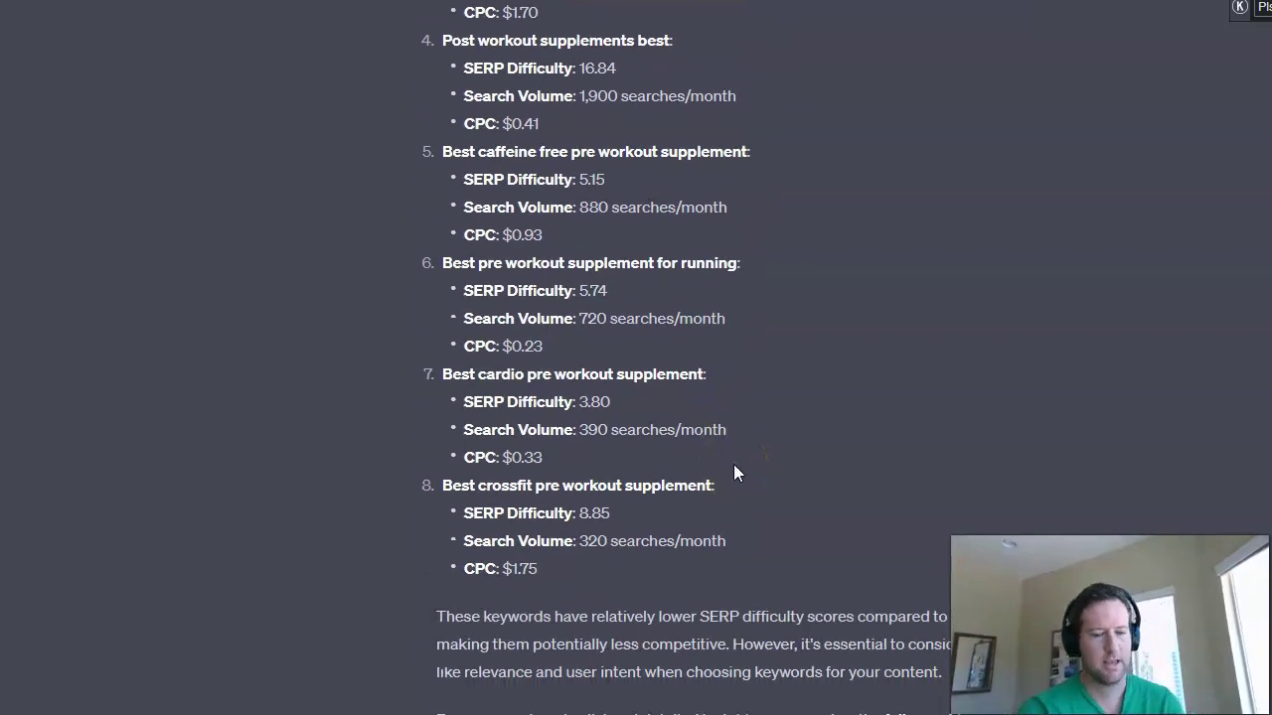
pyautogui.scroll(-2, 736, 392)
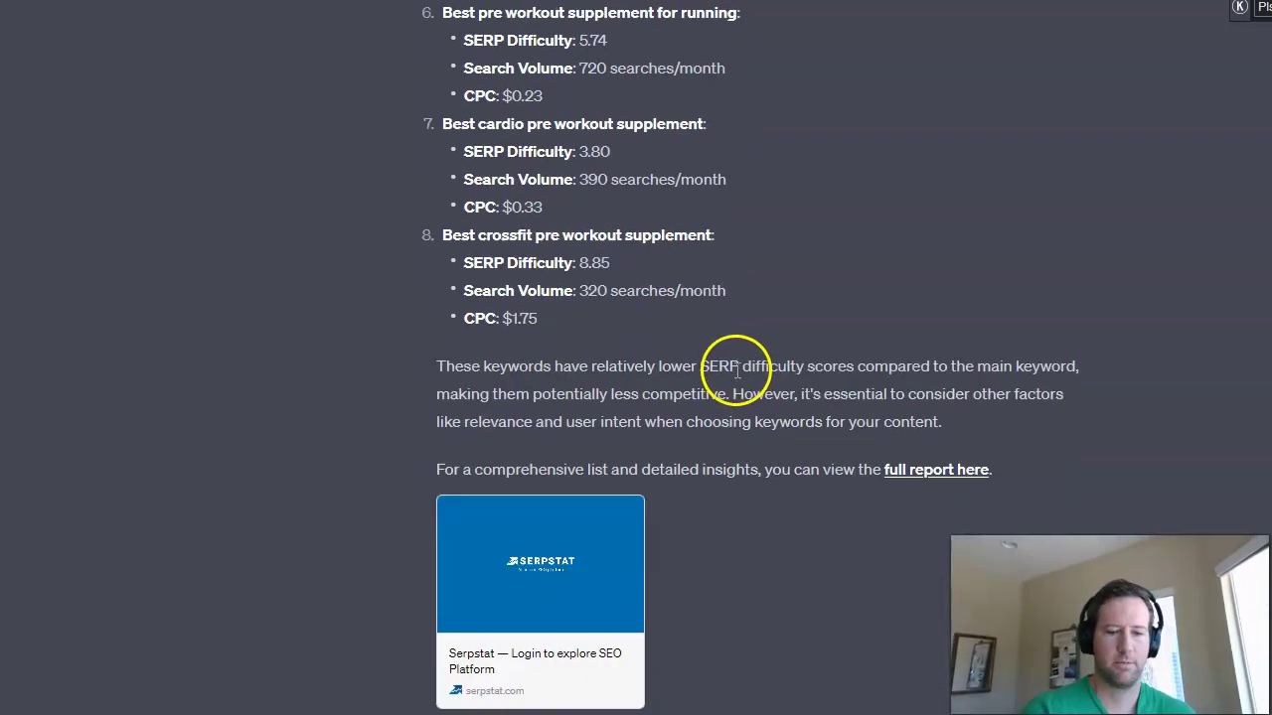
pyautogui.scroll(12, 750, 348)
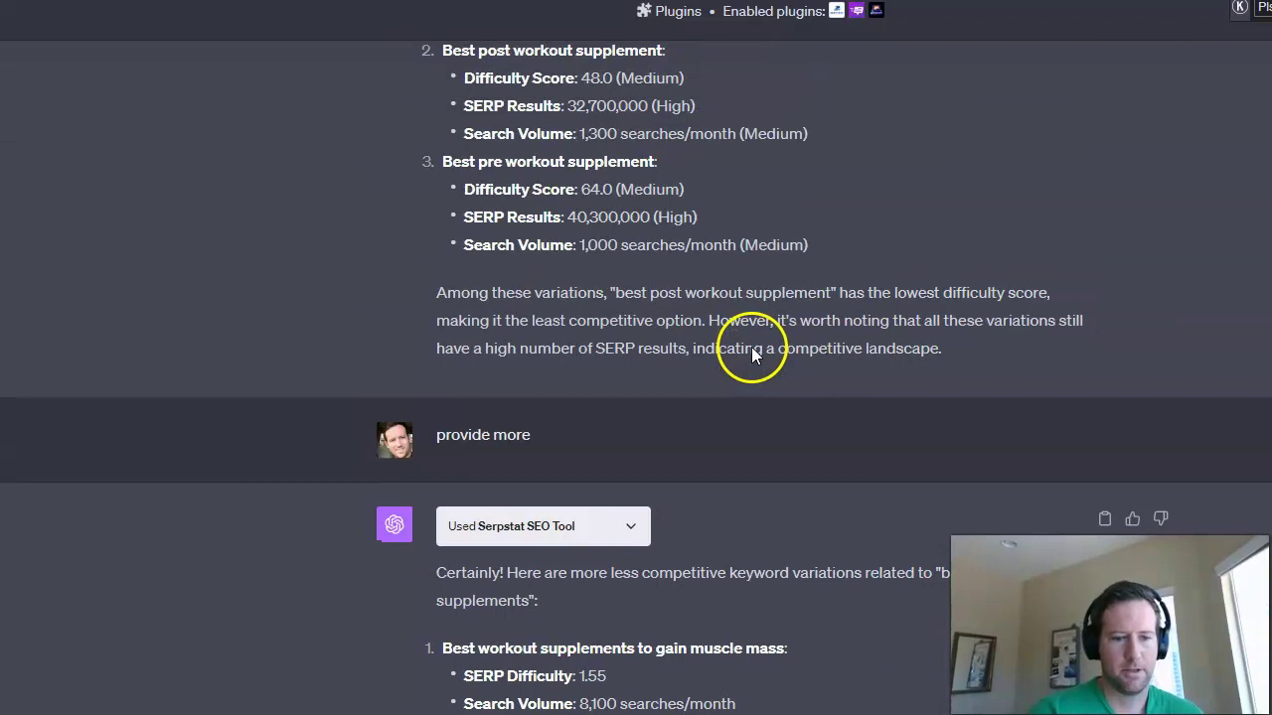
pyautogui.scroll(-12, 752, 348)
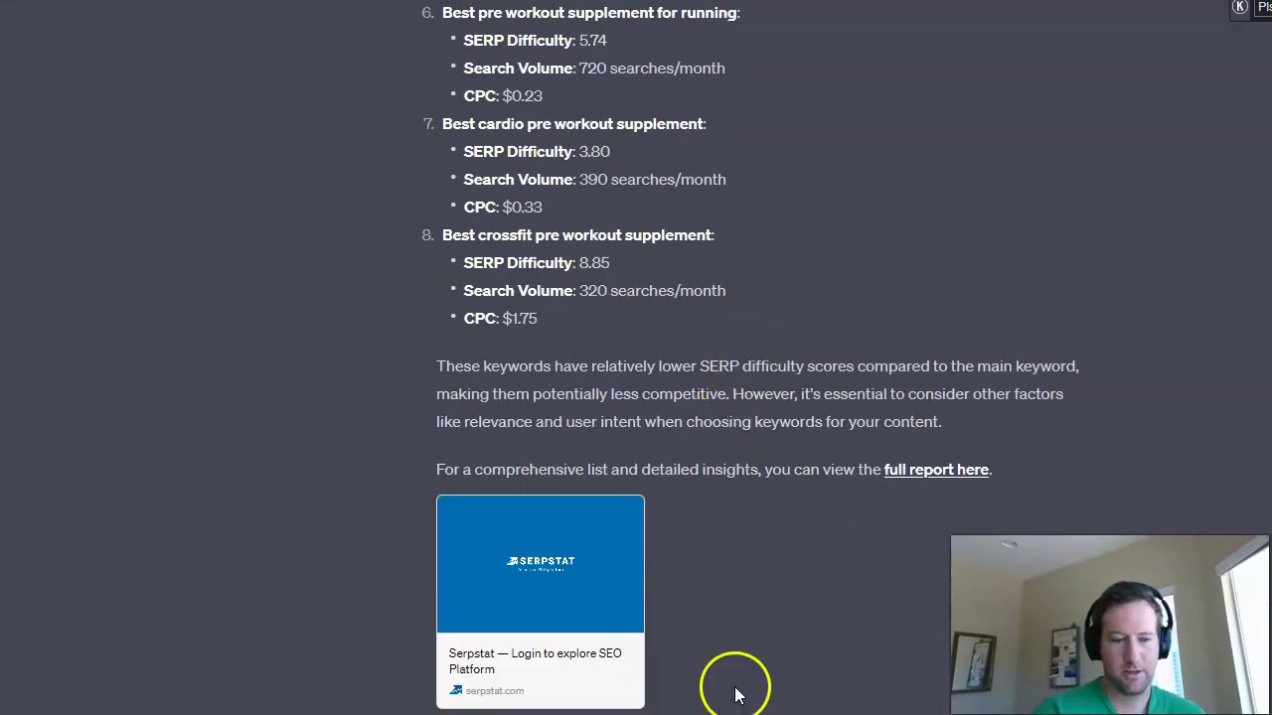
# - Go back over the first Serpstat suggestions, from the muscle mass keyword to the caffeine free pre workout one
pyautogui.scroll(9, 753, 506)
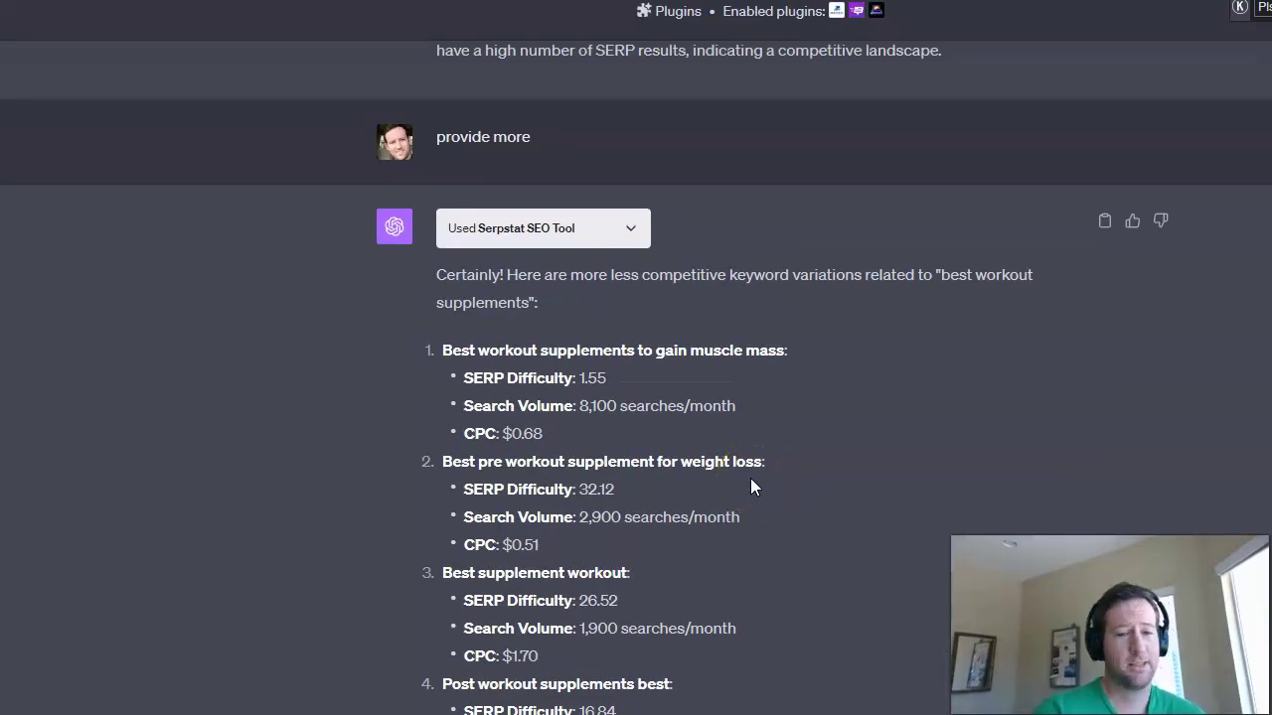
pyautogui.scroll(-2, 750, 478)
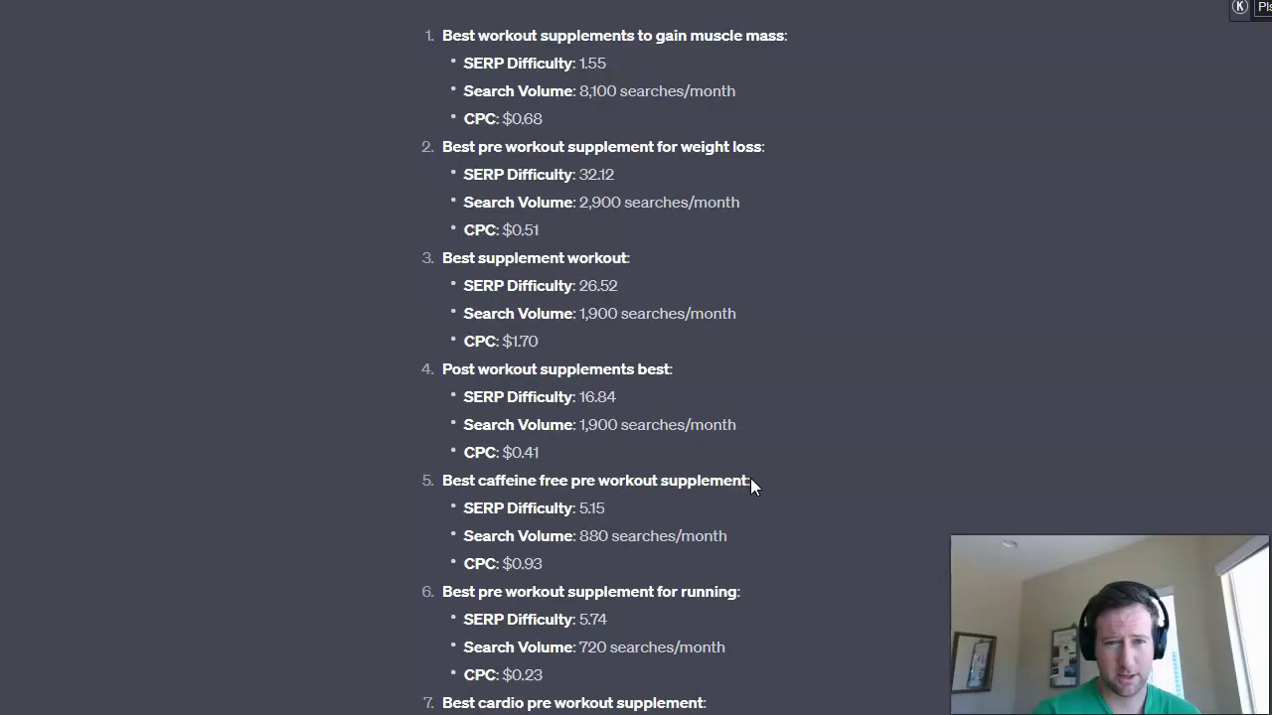
pyautogui.scroll(4, 750, 478)
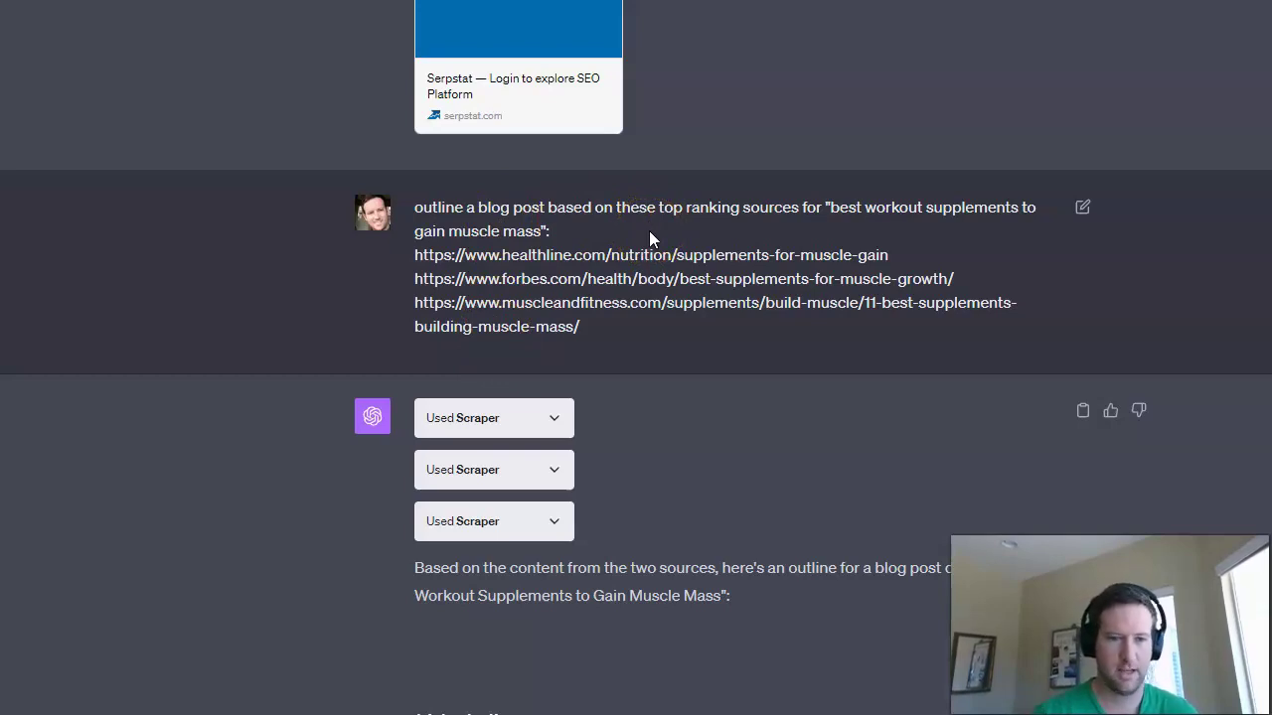
# - Review the outline prompt with its Healthline, Forbes and Muscle & Fitness source links and the three Scraper calls
pyautogui.moveTo(677, 250)
pyautogui.mouseDown()
pyautogui.moveTo(699, 248)
pyautogui.moveTo(697, 308)
pyautogui.mouseUp()
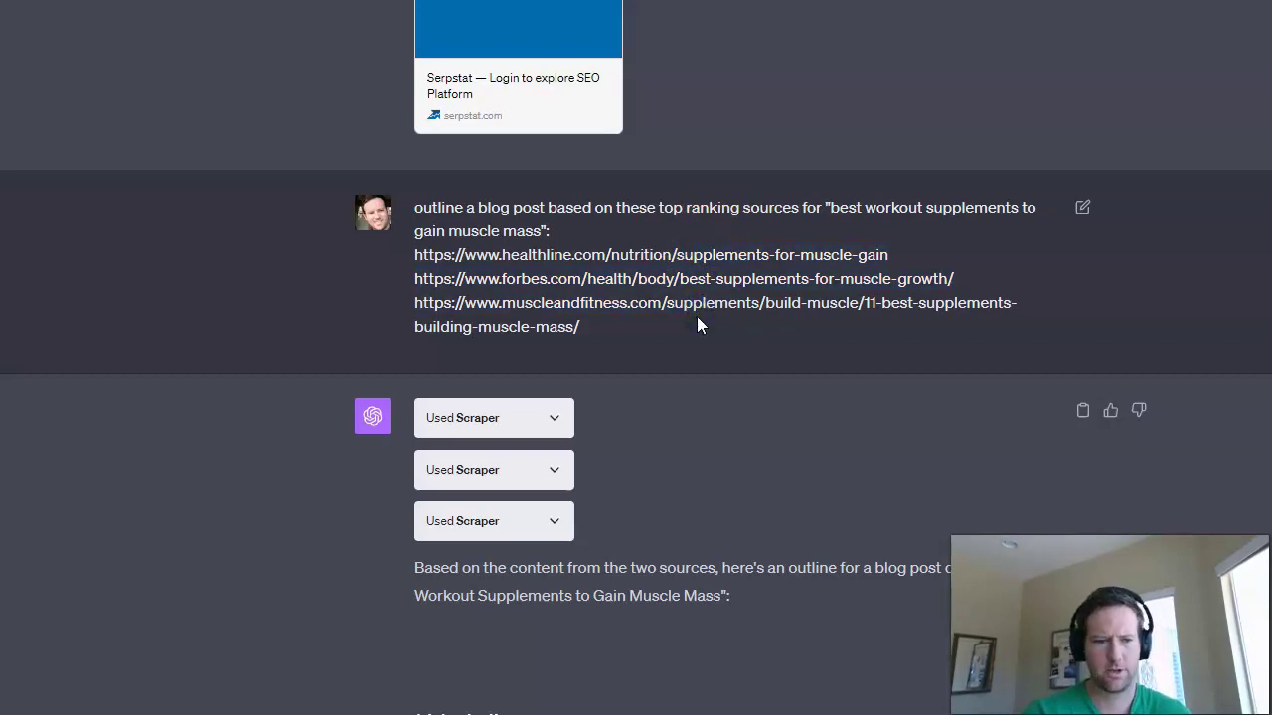
pyautogui.scroll(-2, 698, 318)
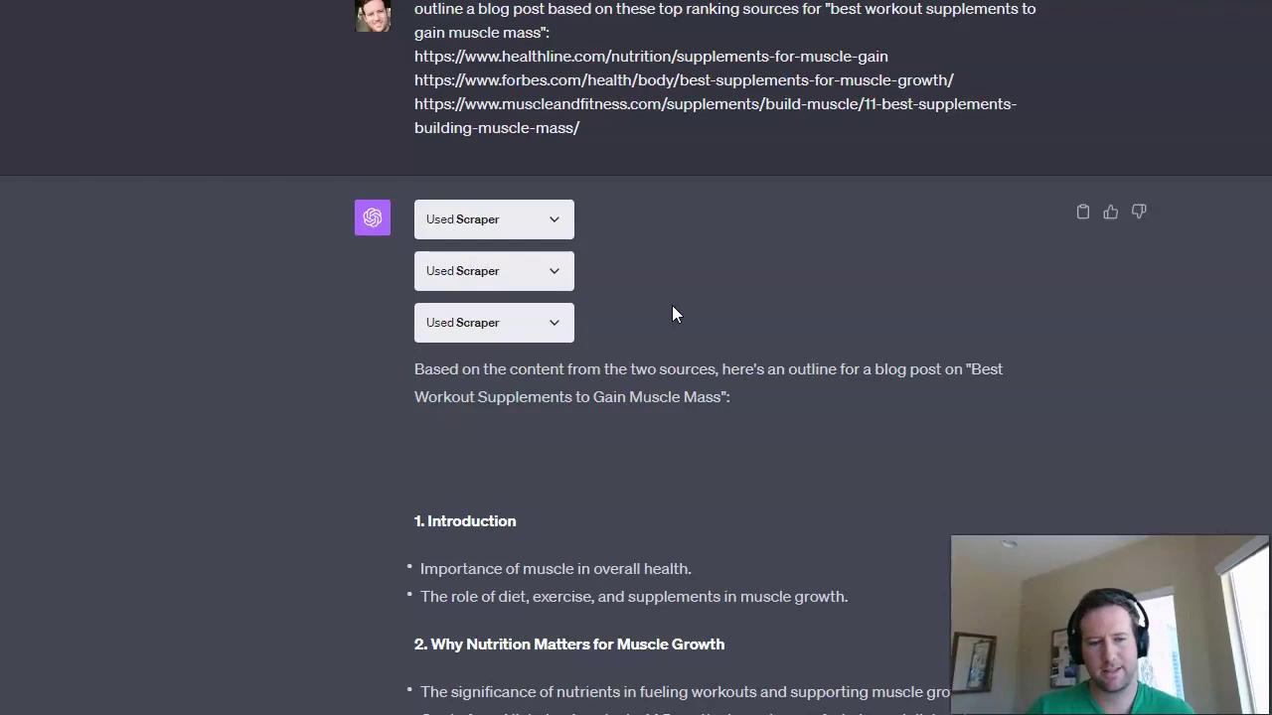
pyautogui.scroll(1, 673, 307)
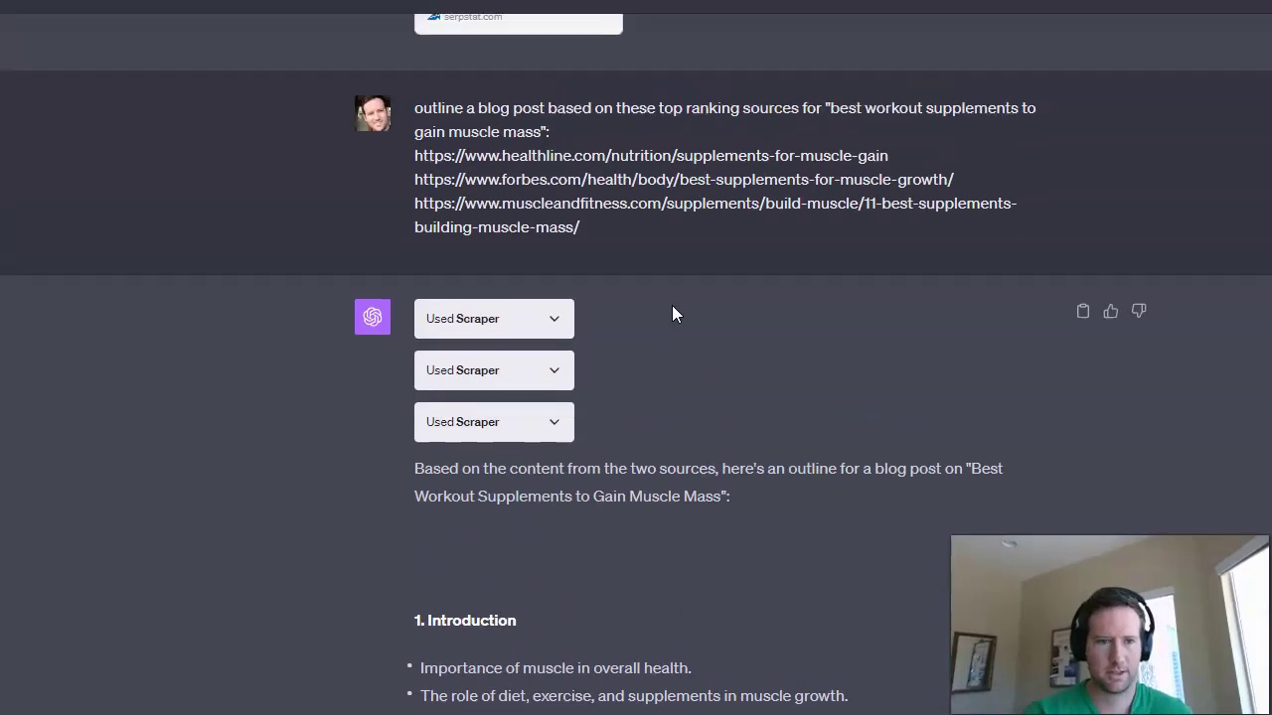
pyautogui.scroll(-3, 765, 410)
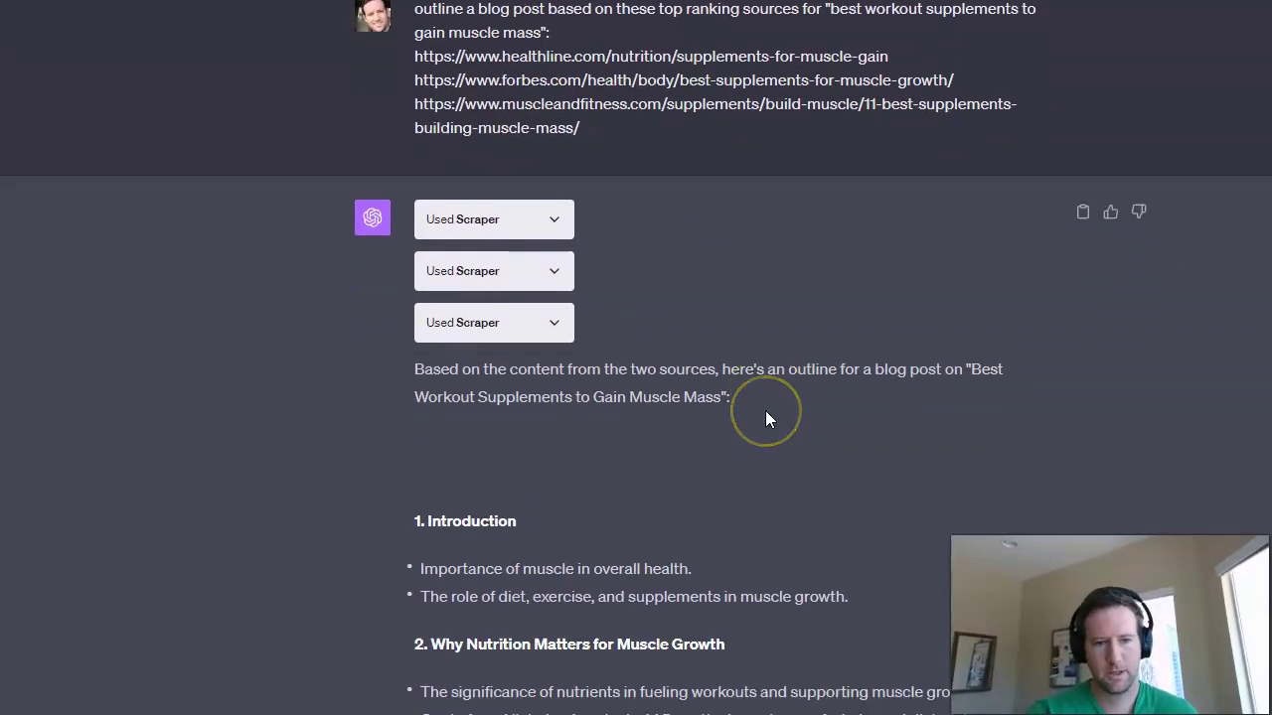
pyautogui.scroll(1, 733, 425)
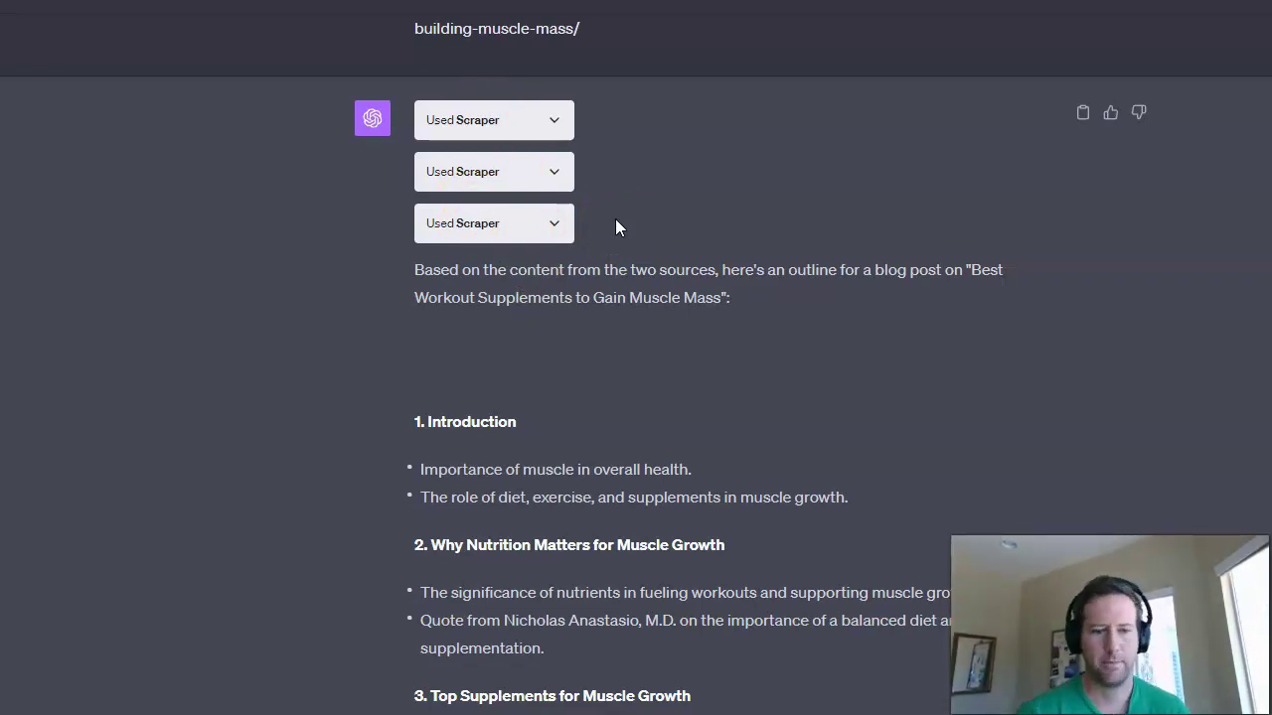
# - Read the outline's Introduction and "Why Nutrition Matters for Muscle Growth" sections, highlighting the nutrition heading
pyautogui.scroll(-1, 619, 222)
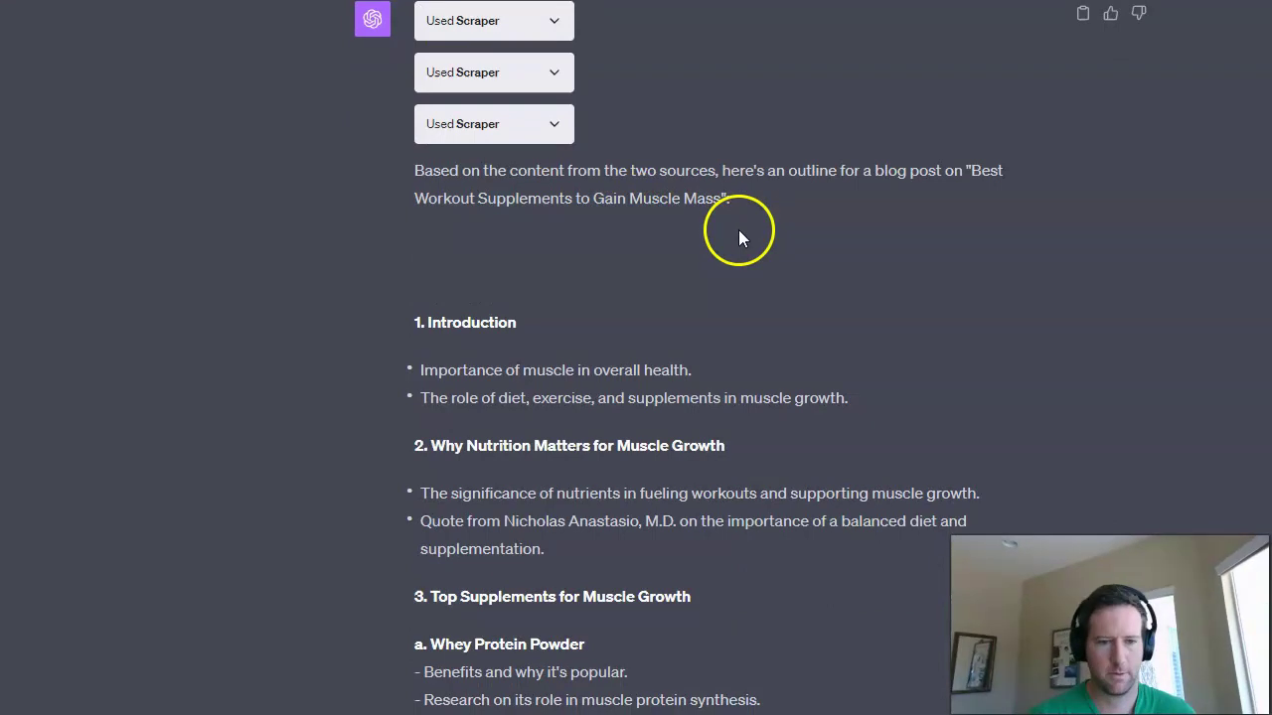
pyautogui.scroll(-1, 739, 237)
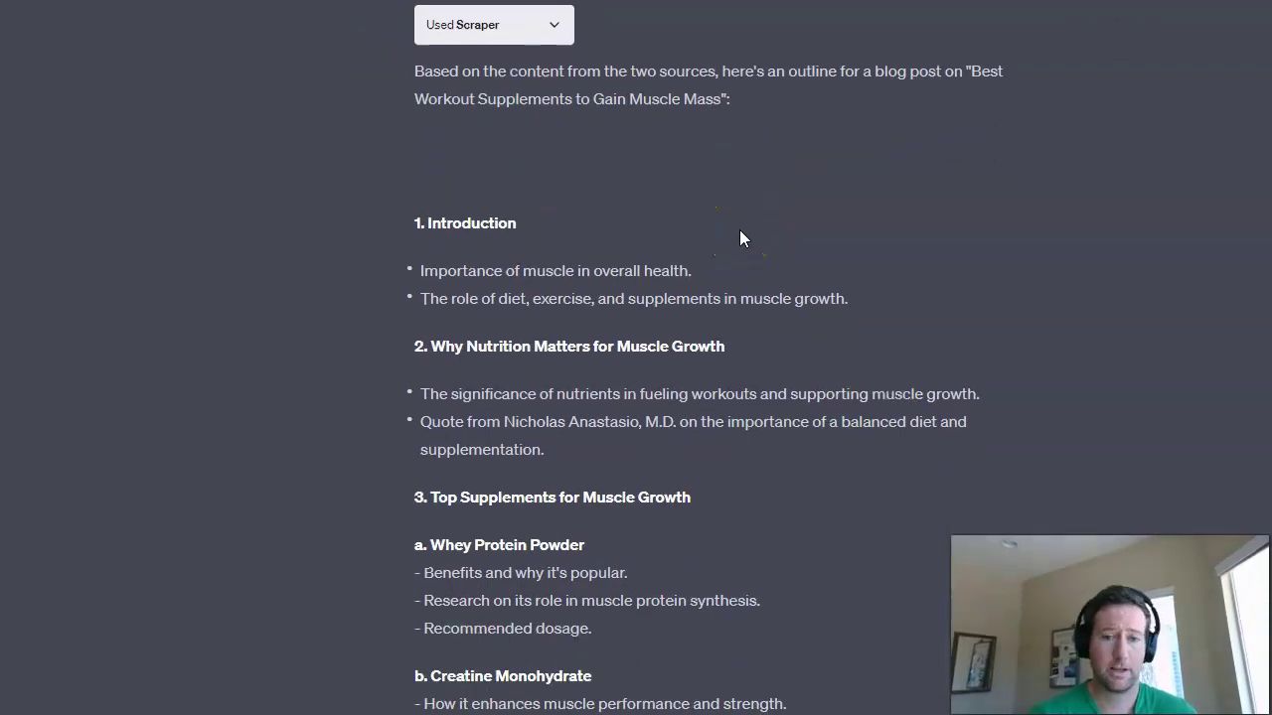
pyautogui.scroll(-1, 582, 193)
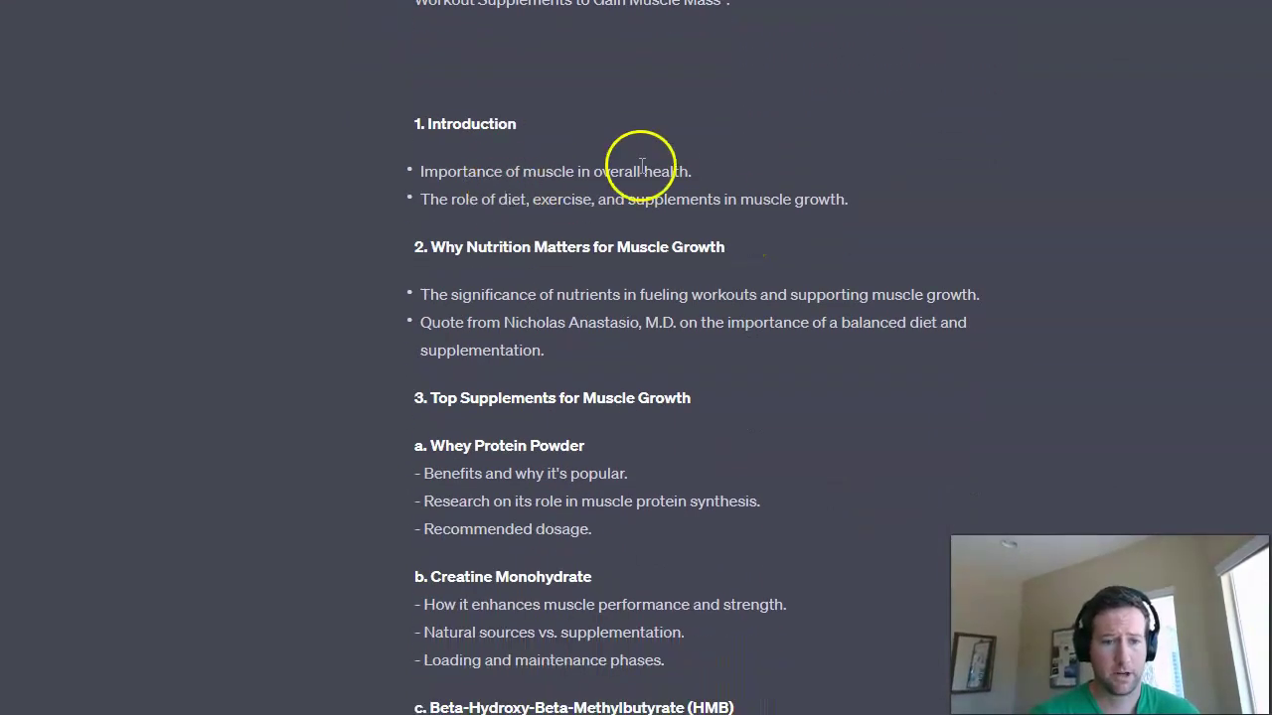
pyautogui.scroll(1, 644, 178)
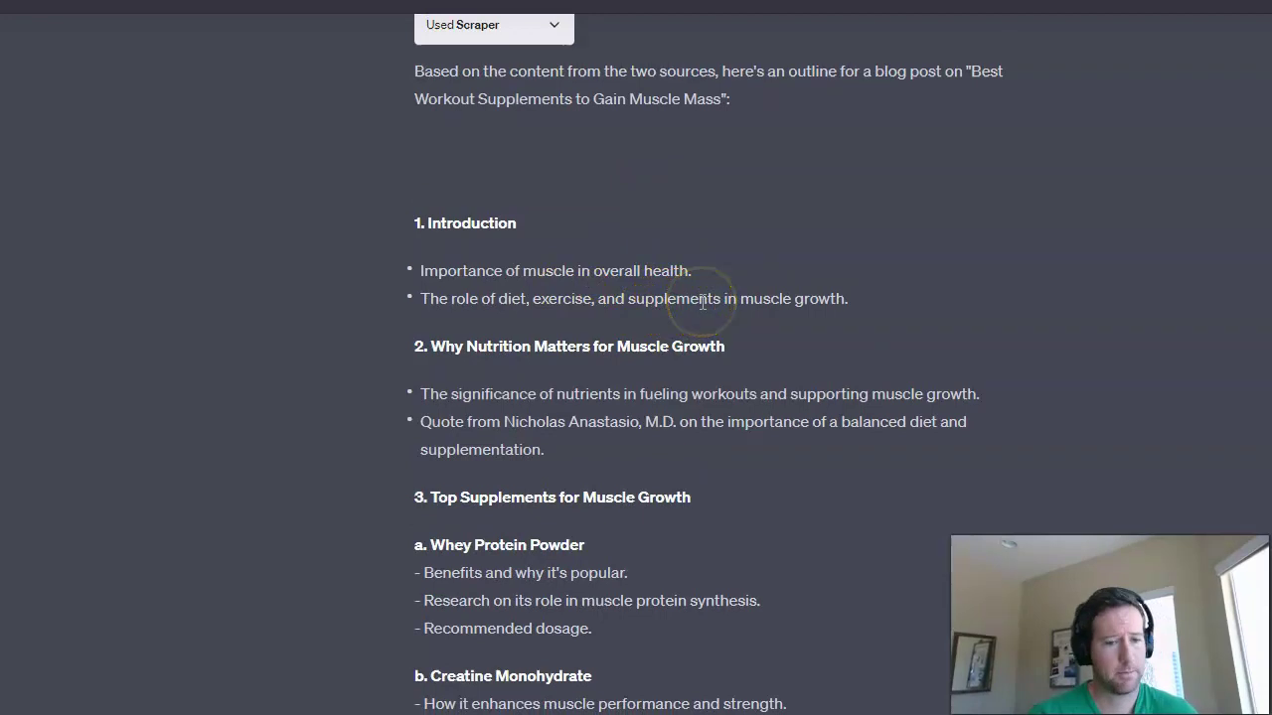
pyautogui.scroll(-1, 702, 303)
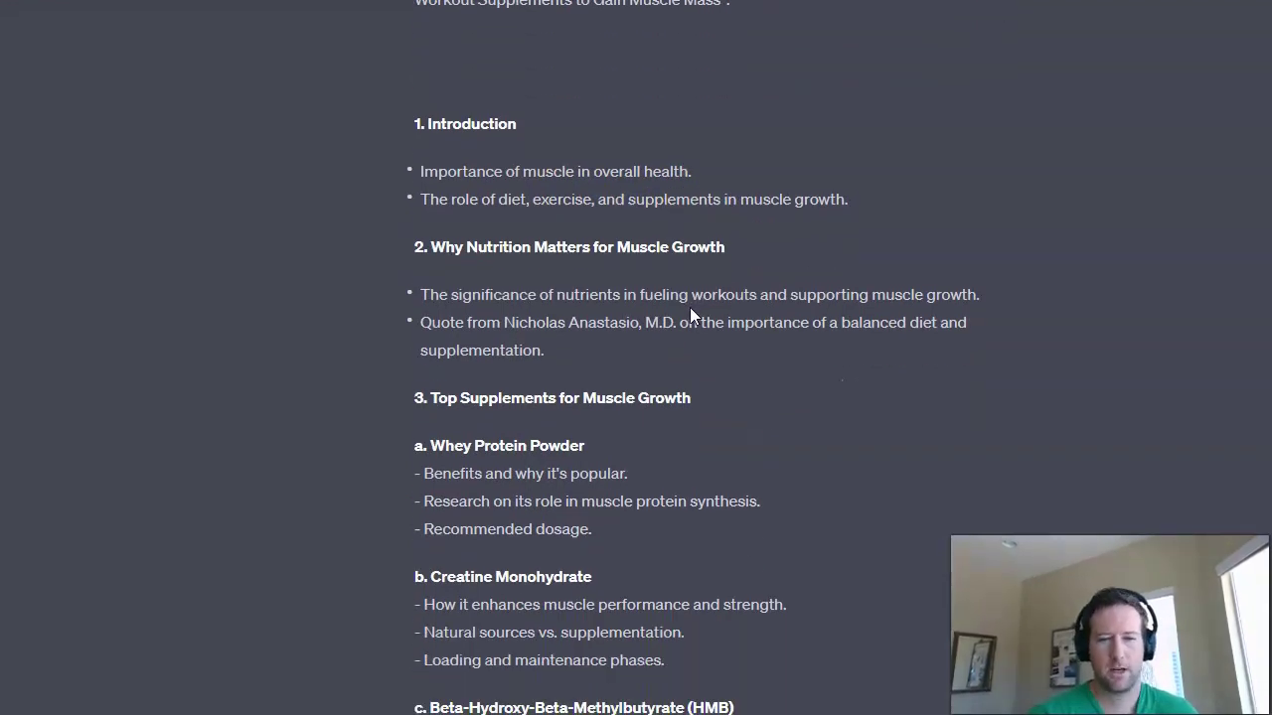
pyautogui.scroll(-1, 690, 307)
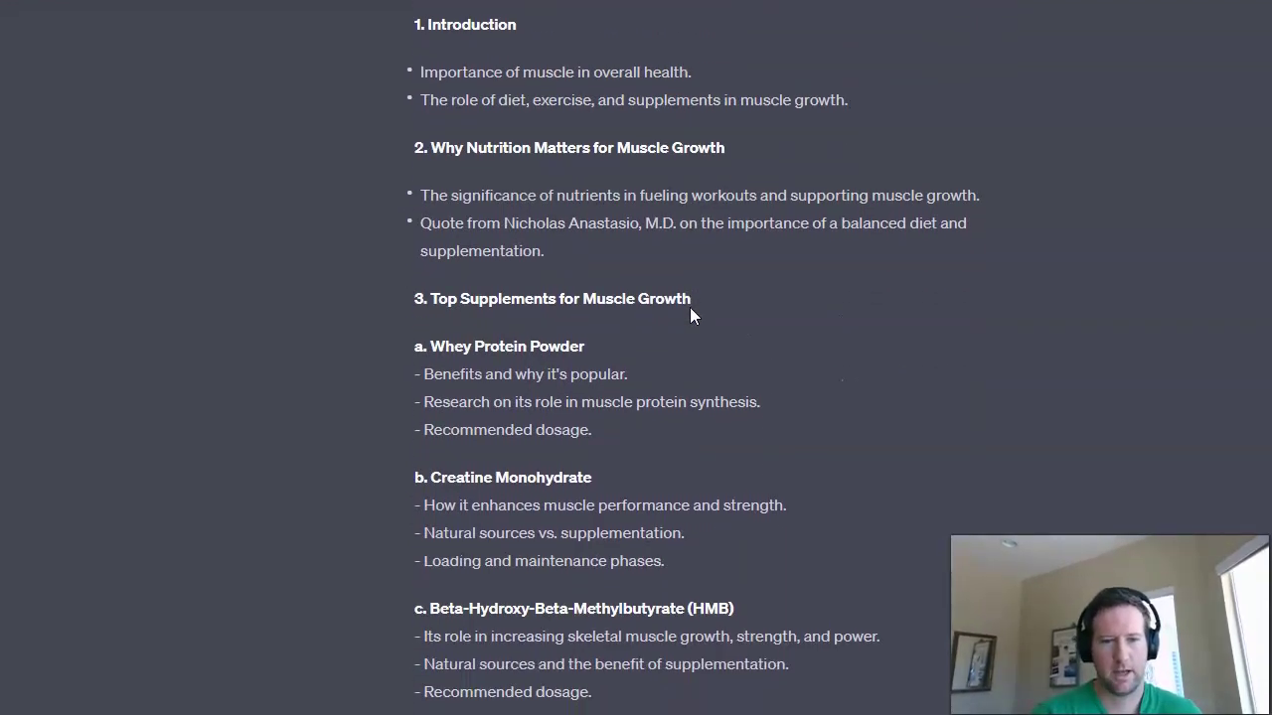
pyautogui.click(647, 219)
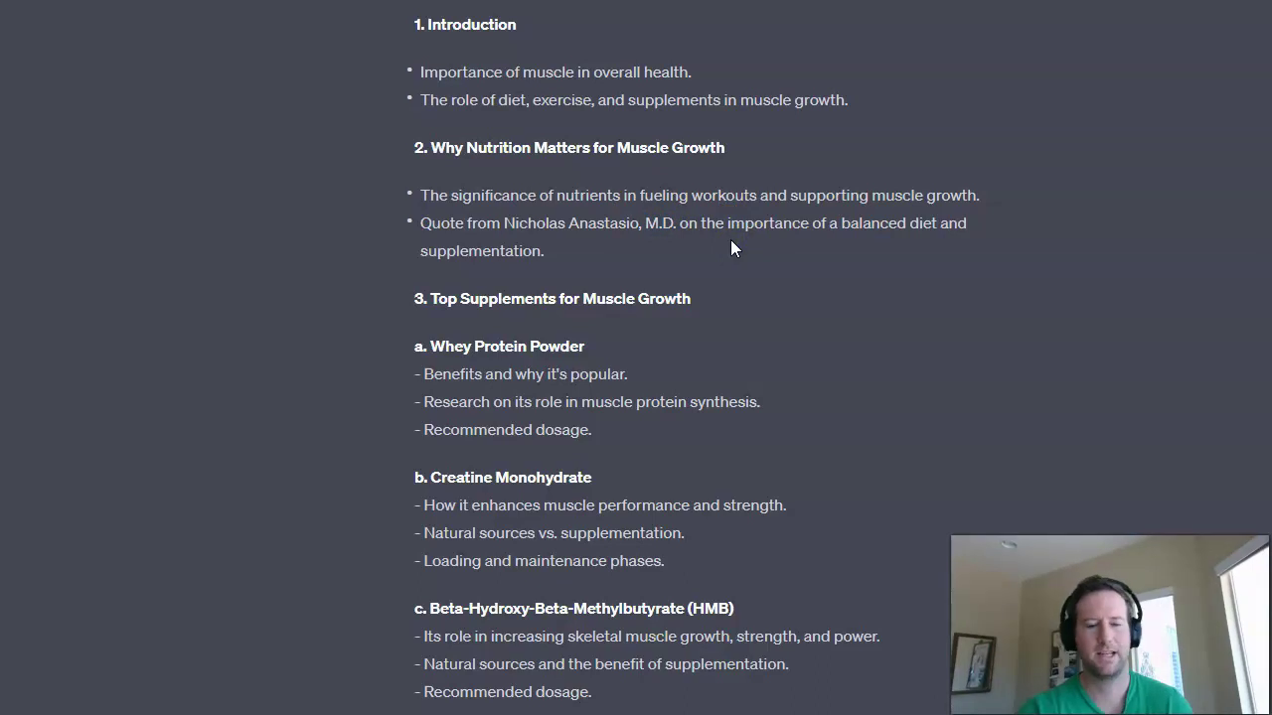
pyautogui.moveTo(468, 147); pyautogui.dragTo(744, 149)
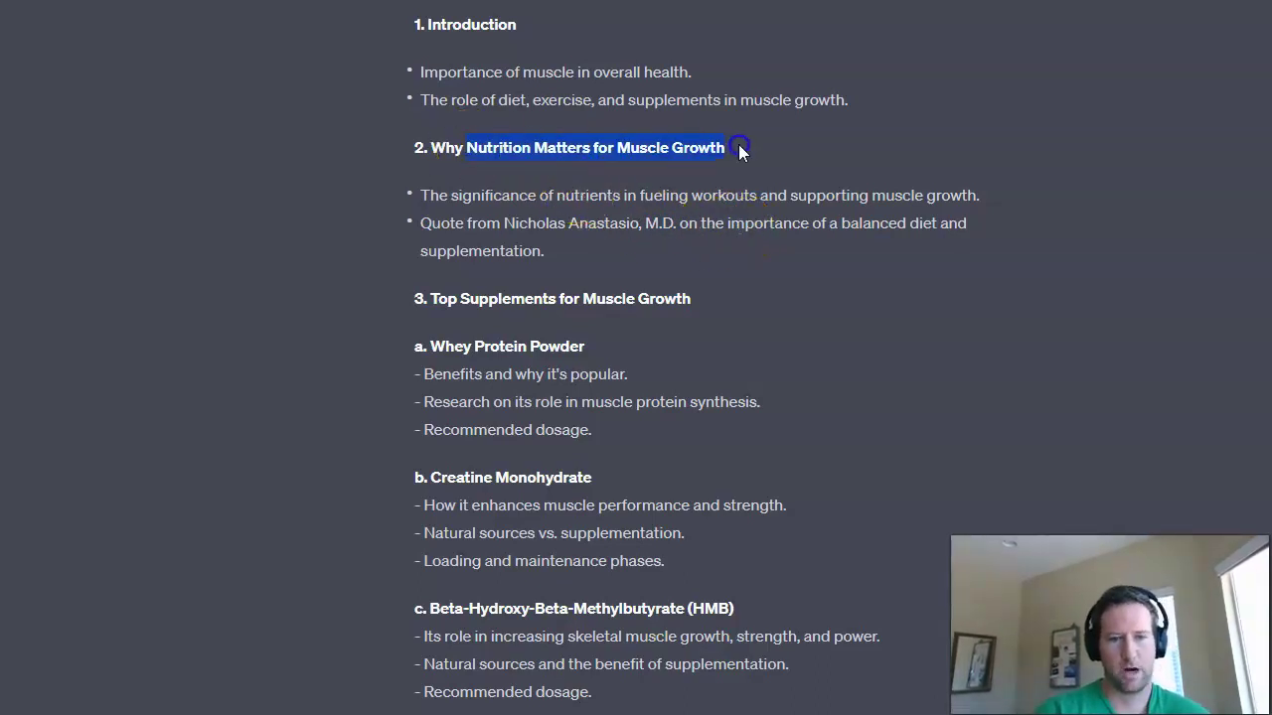
pyautogui.click(741, 161)
# - Check the "Top Supplements for Muscle Growth" section against the target keyword "best workout supplements to gain muscle mass" in the prompt
pyautogui.scroll(-2, 682, 199)
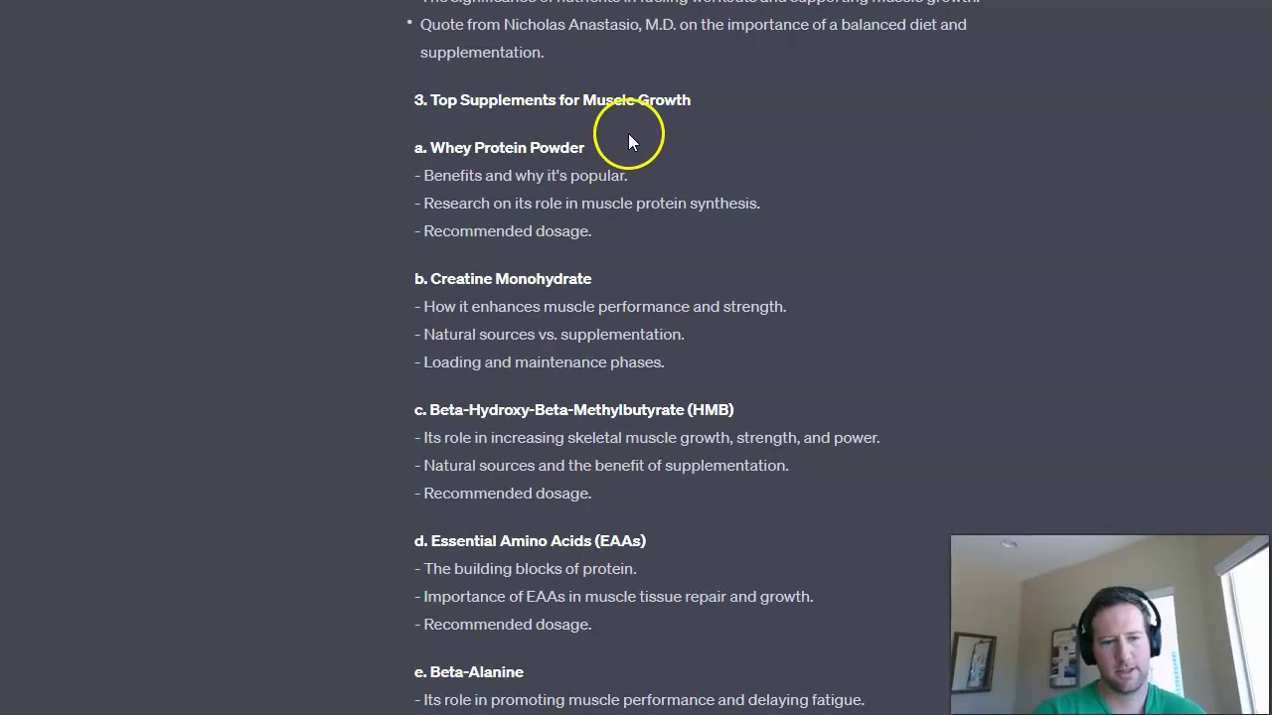
pyautogui.scroll(8, 658, 235)
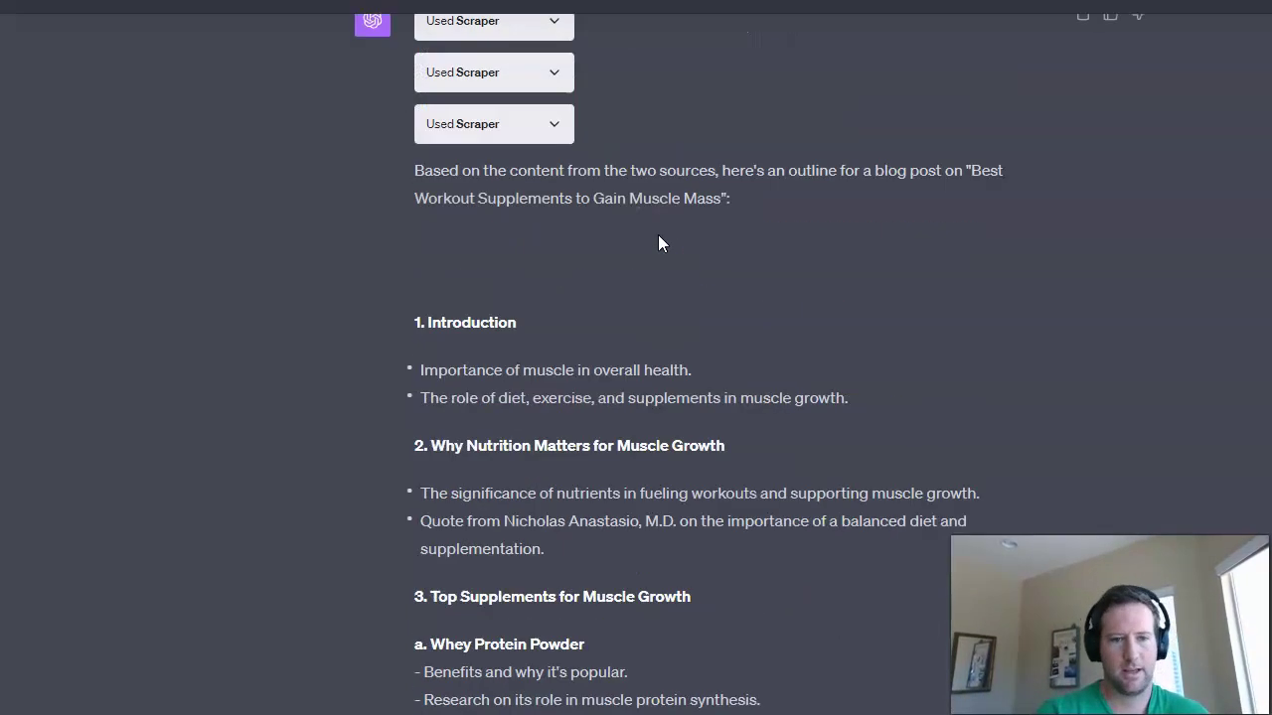
pyautogui.moveTo(831, 207); pyautogui.dragTo(992, 206)
pyautogui.click(882, 235)
# - Examine the supplement subsections from Whey Protein Powder to Beta-Alanine, highlighting the bullet points under Whey Protein Powder
pyautogui.scroll(-9, 882, 235)
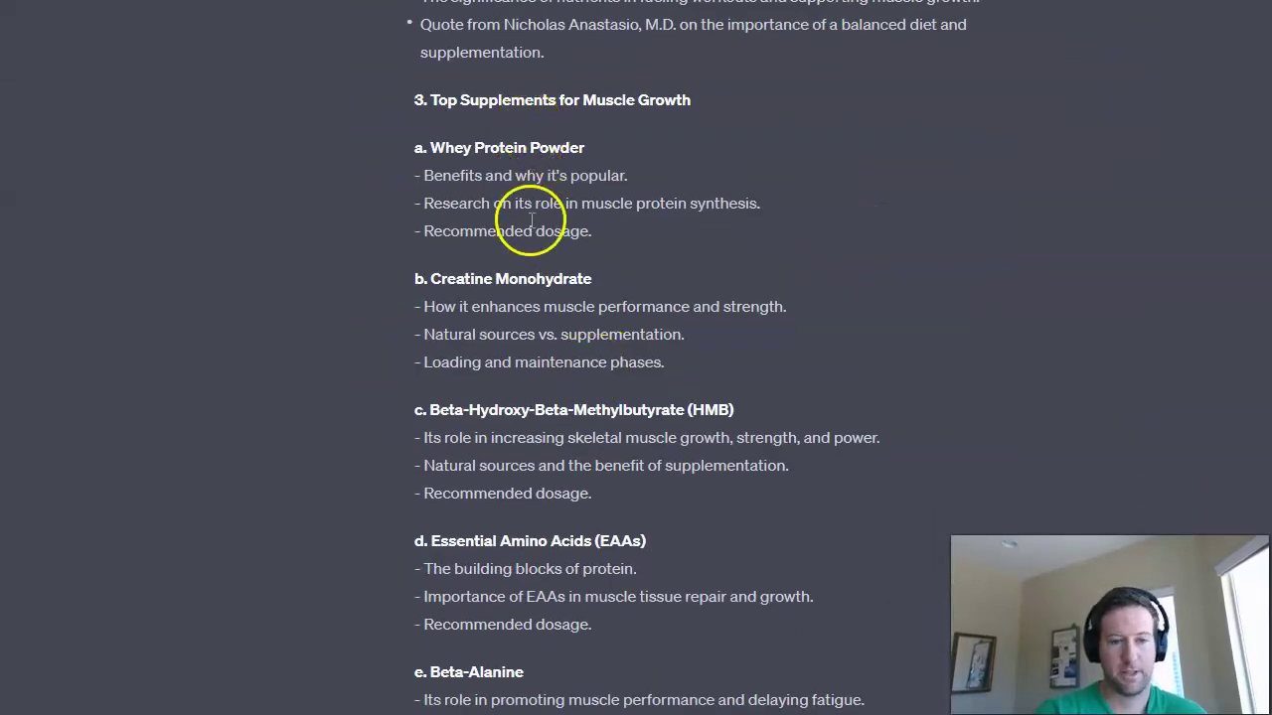
pyautogui.moveTo(425, 177); pyautogui.dragTo(638, 235)
pyautogui.click(613, 209)
pyautogui.click(655, 234)
pyautogui.scroll(-2, 655, 238)
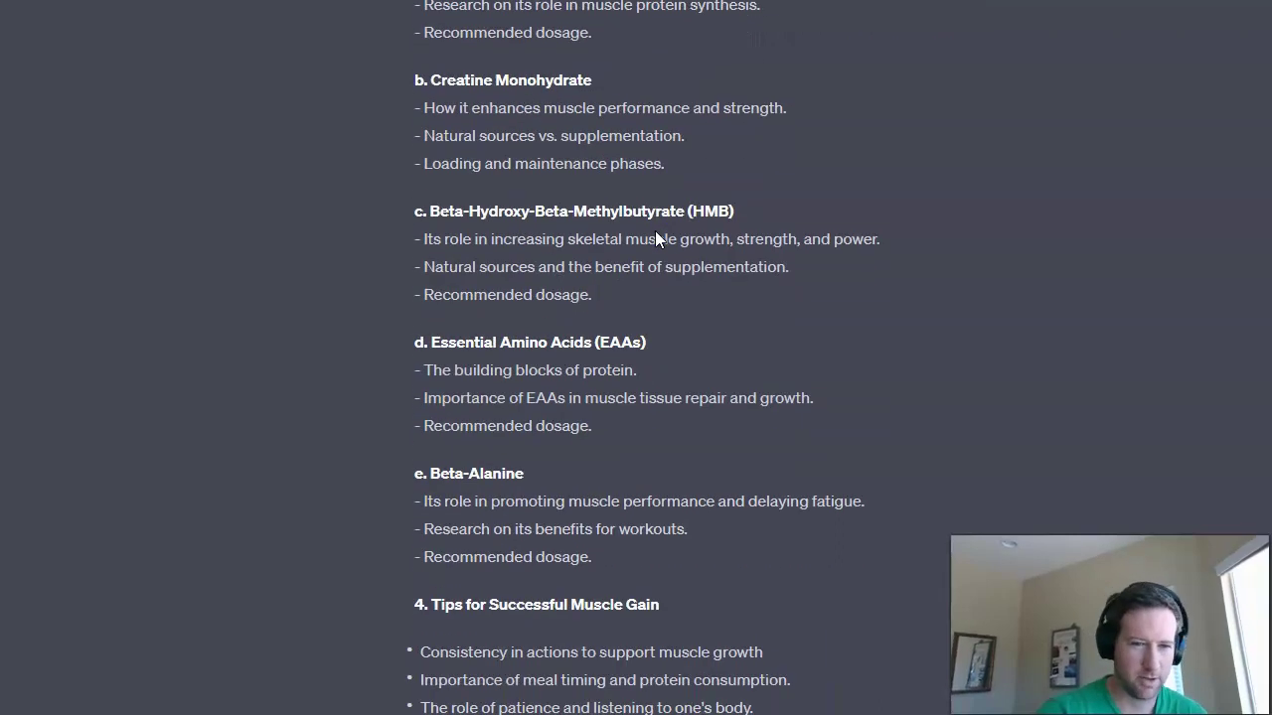
pyautogui.click(648, 257)
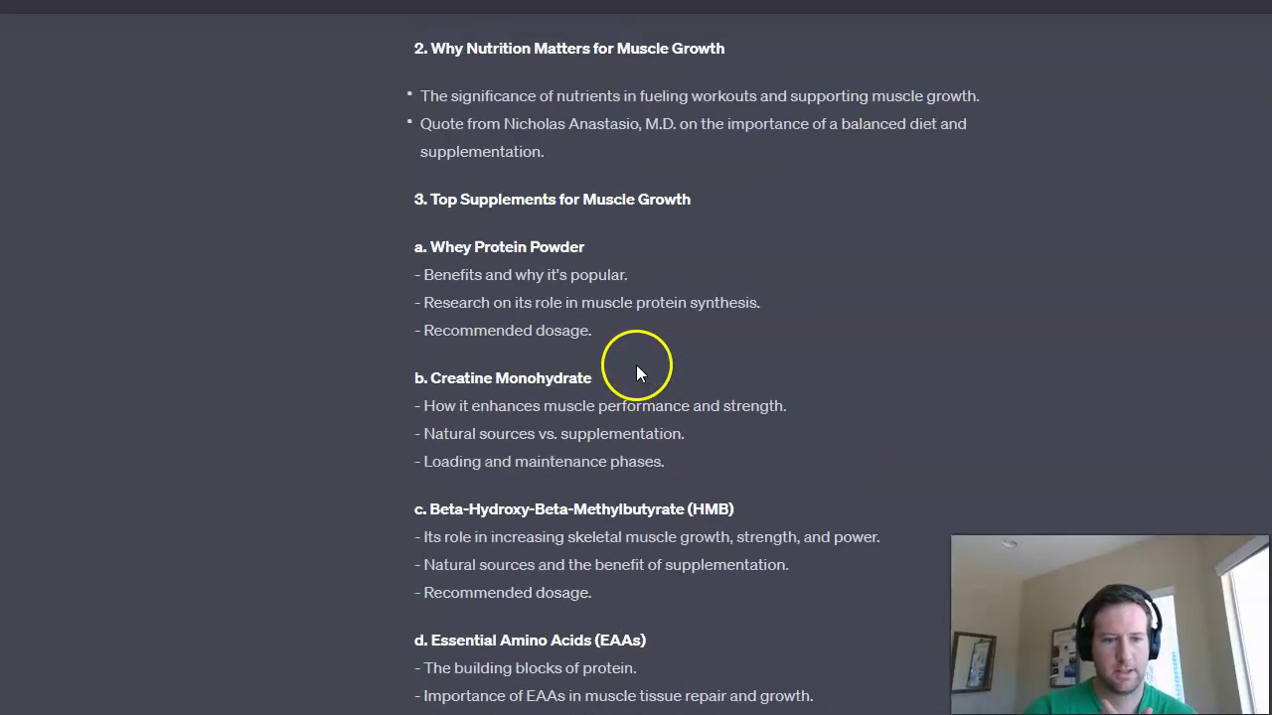
# - Read the outline through the muscle gain tips, the Conclusion and the closing note on the third source, and revisit the supplement list
pyautogui.scroll(-10, 637, 374)
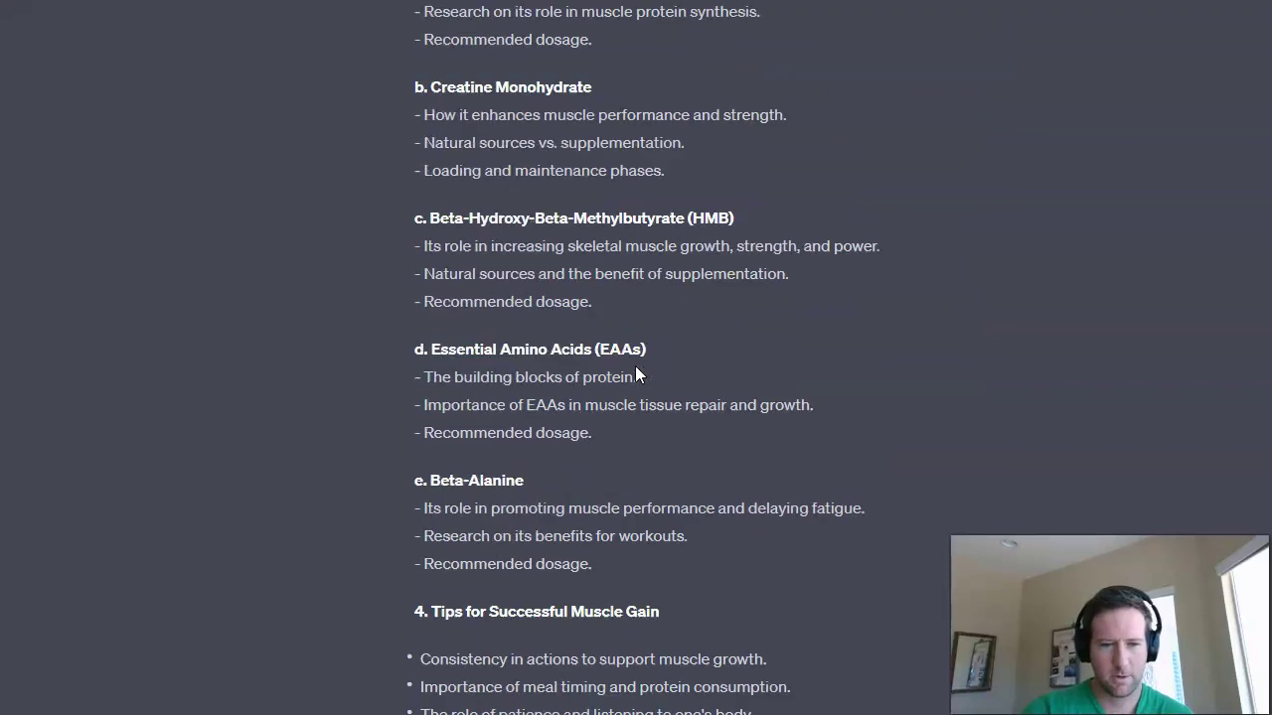
pyautogui.scroll(2, 636, 368)
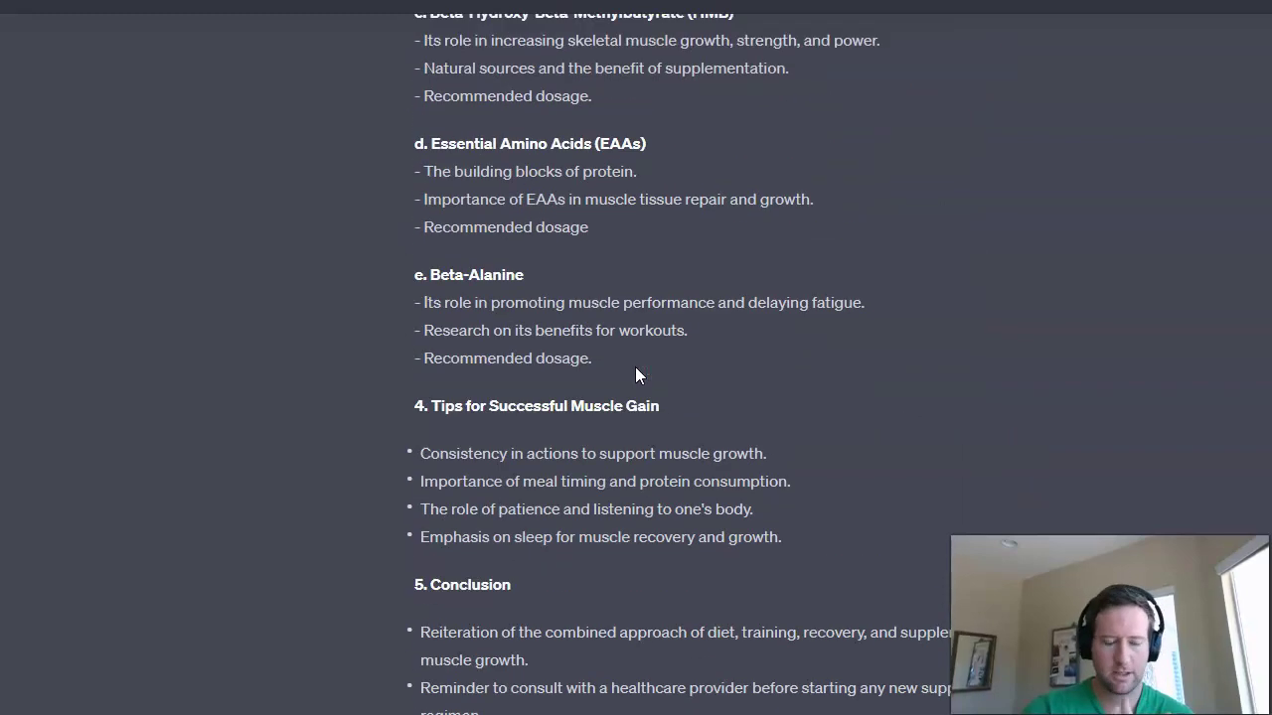
pyautogui.scroll(-2, 636, 369)
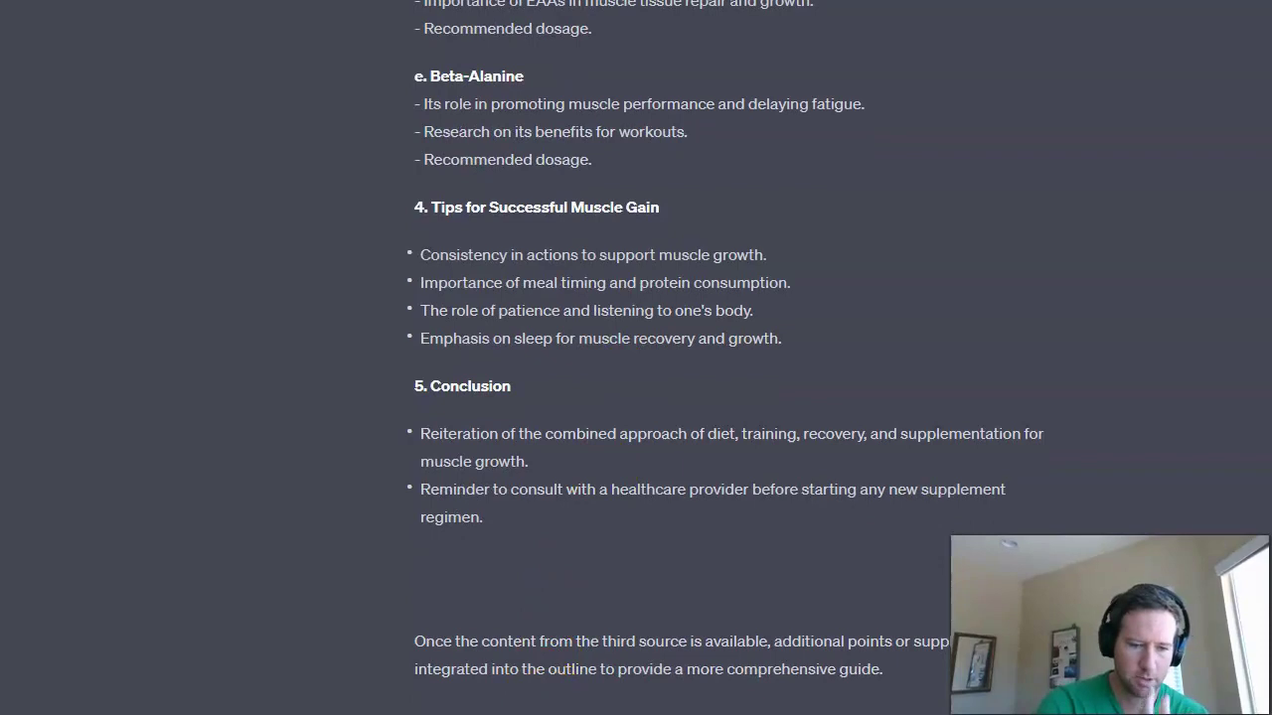
pyautogui.scroll(3, 795, 420)
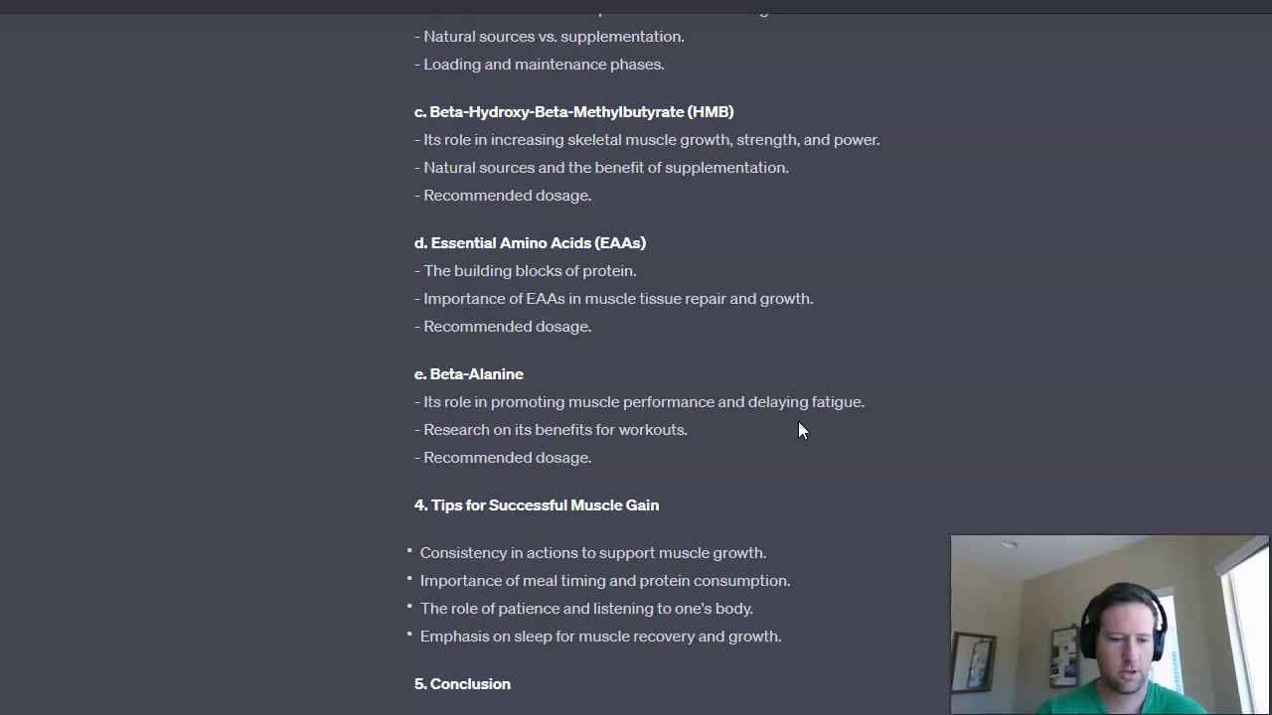
pyautogui.scroll(2, 822, 422)
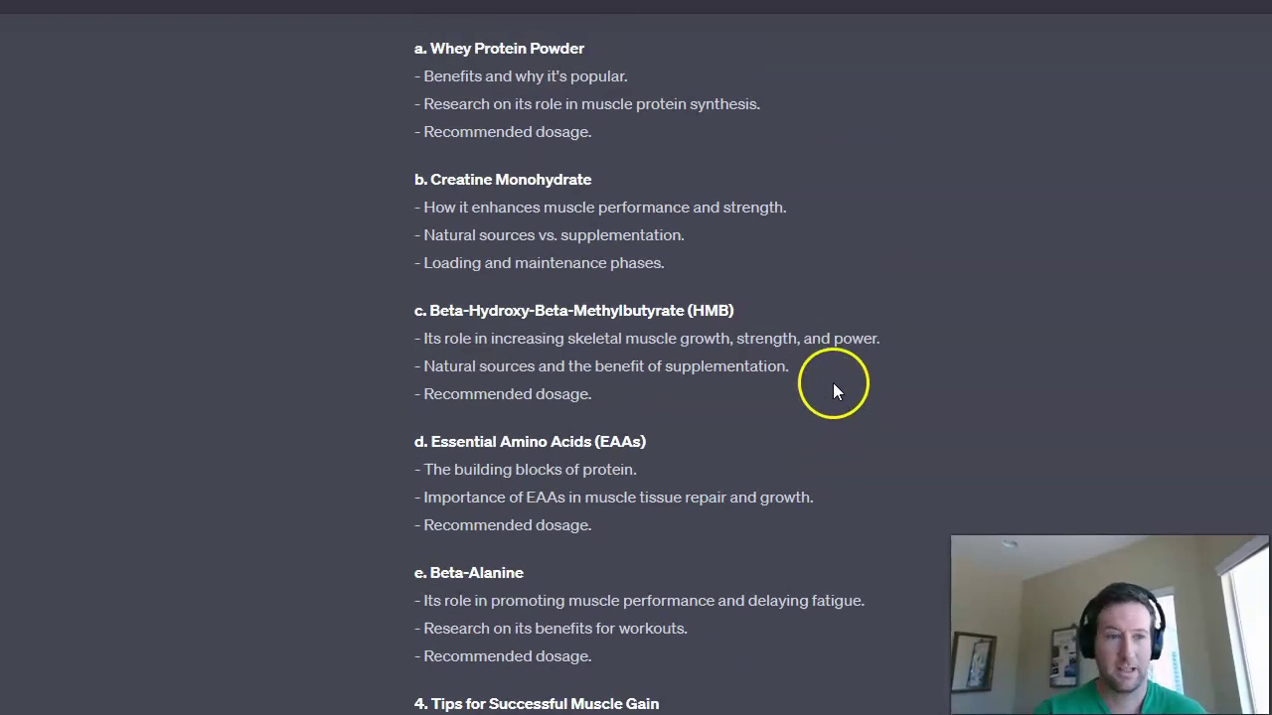
pyautogui.scroll(2, 838, 389)
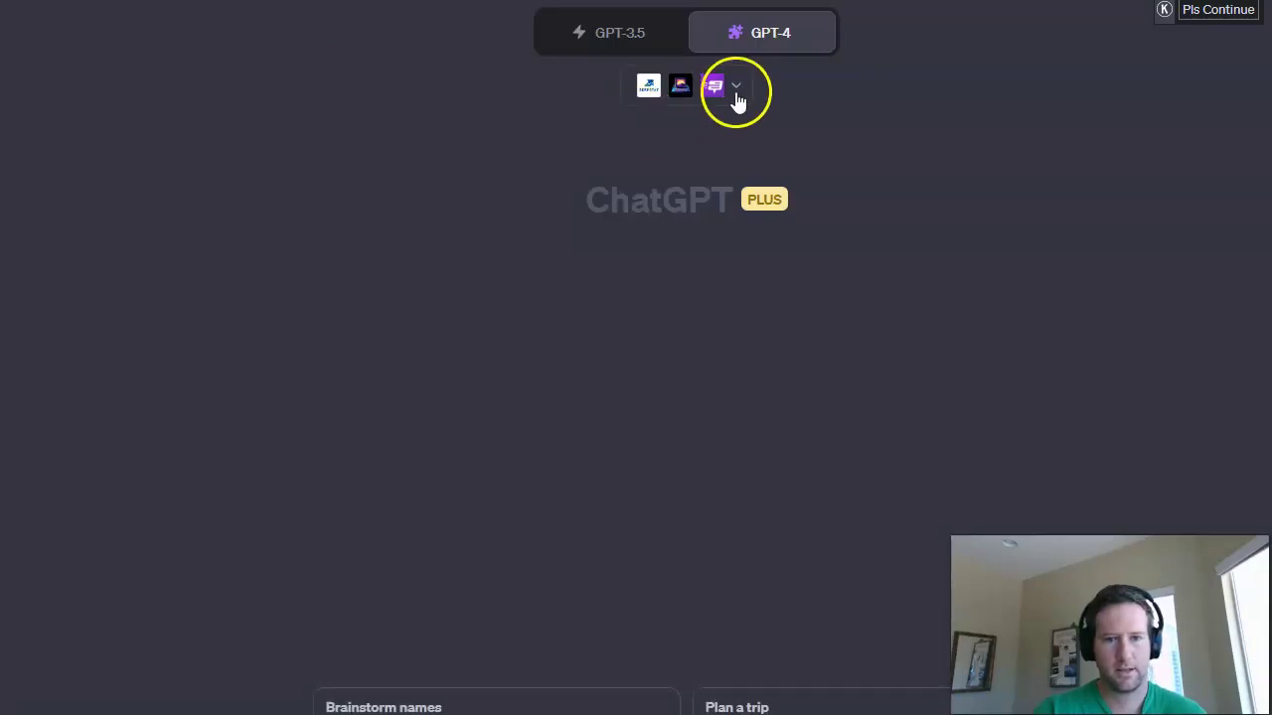
# - Look over the enabled Serpstat SEO Tool, Scraper and Bramework plugins, and view the popular plugins in the plugin store before closing it
pyautogui.click(736, 90)
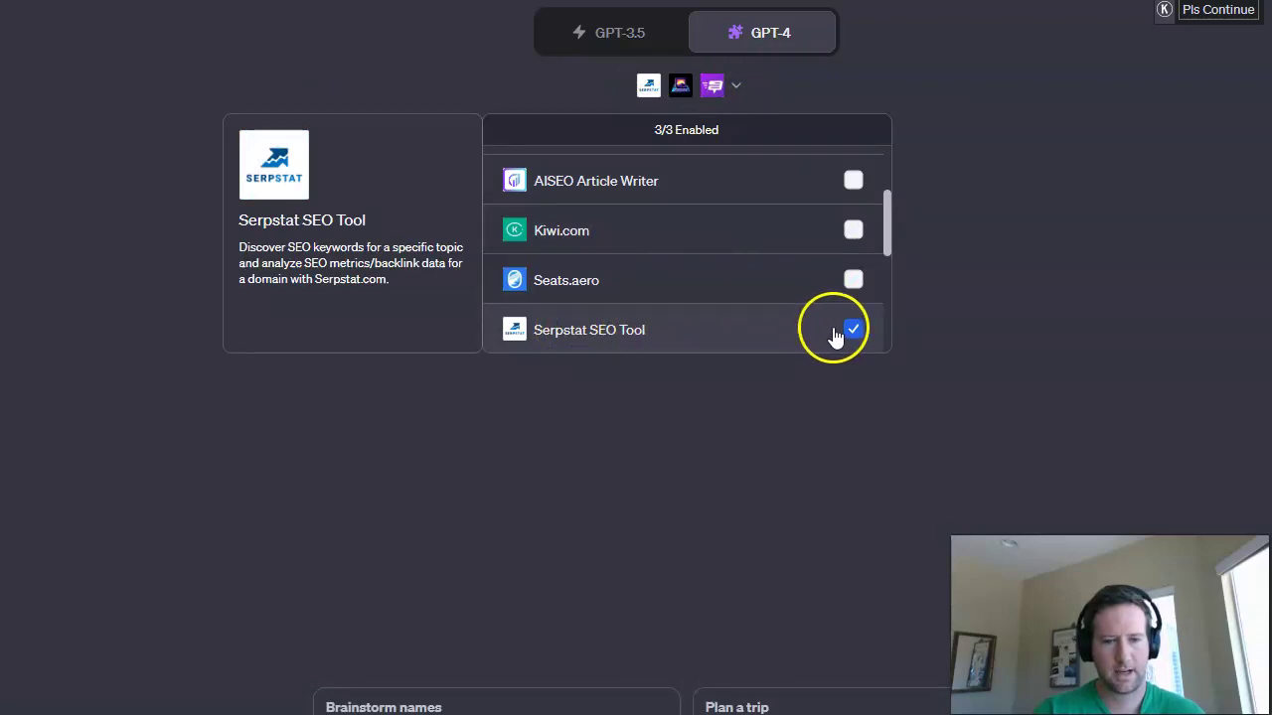
pyautogui.scroll(-2, 730, 324)
pyautogui.scroll(-3, 729, 324)
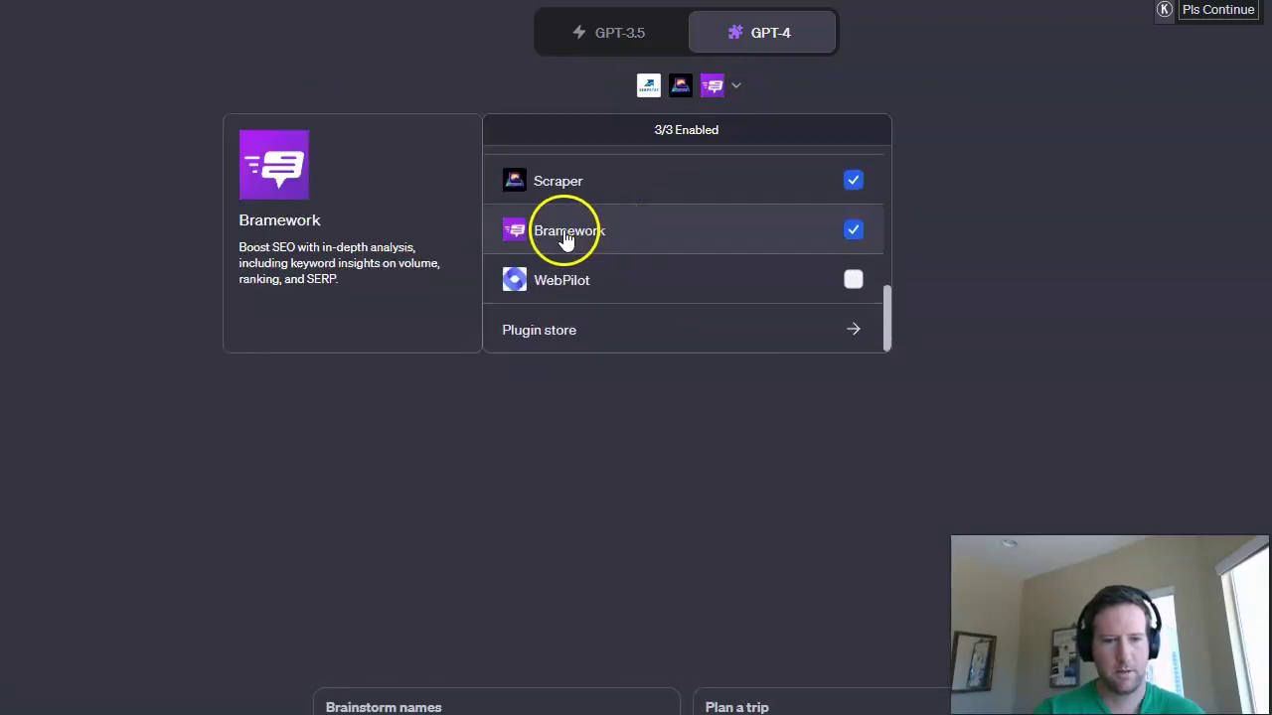
pyautogui.click(560, 177)
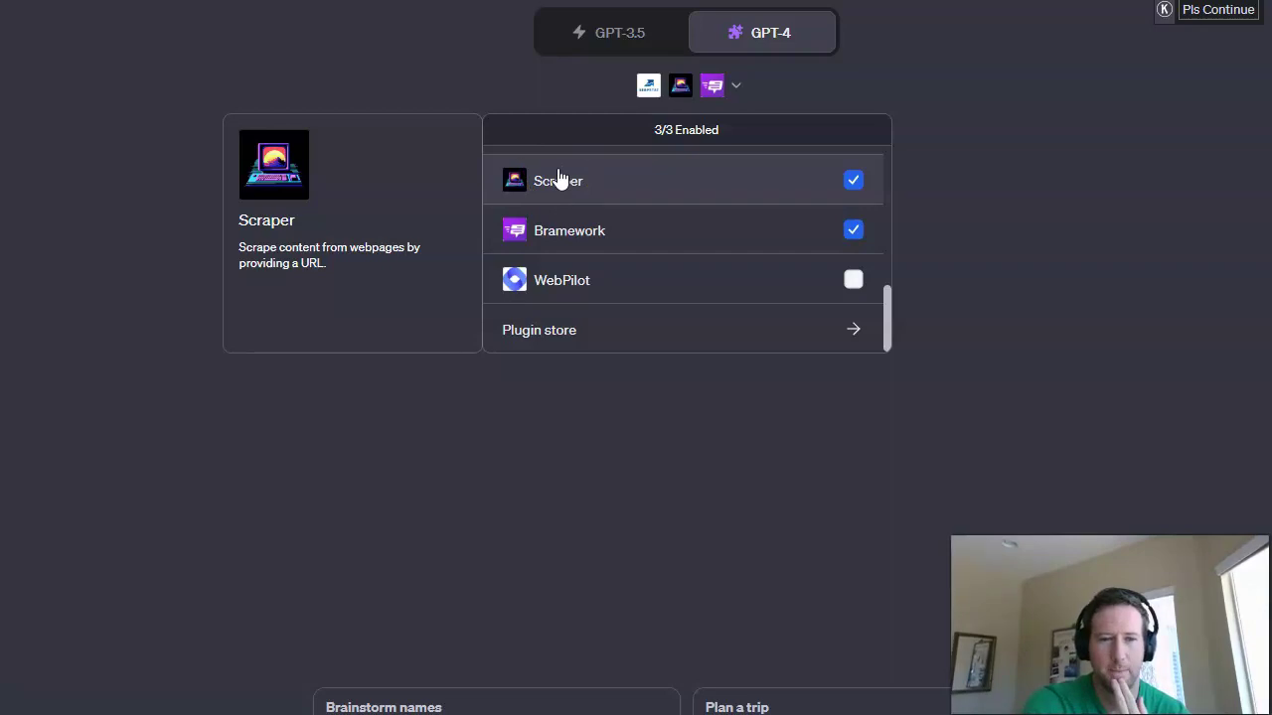
pyautogui.click(559, 289)
pyautogui.click(557, 330)
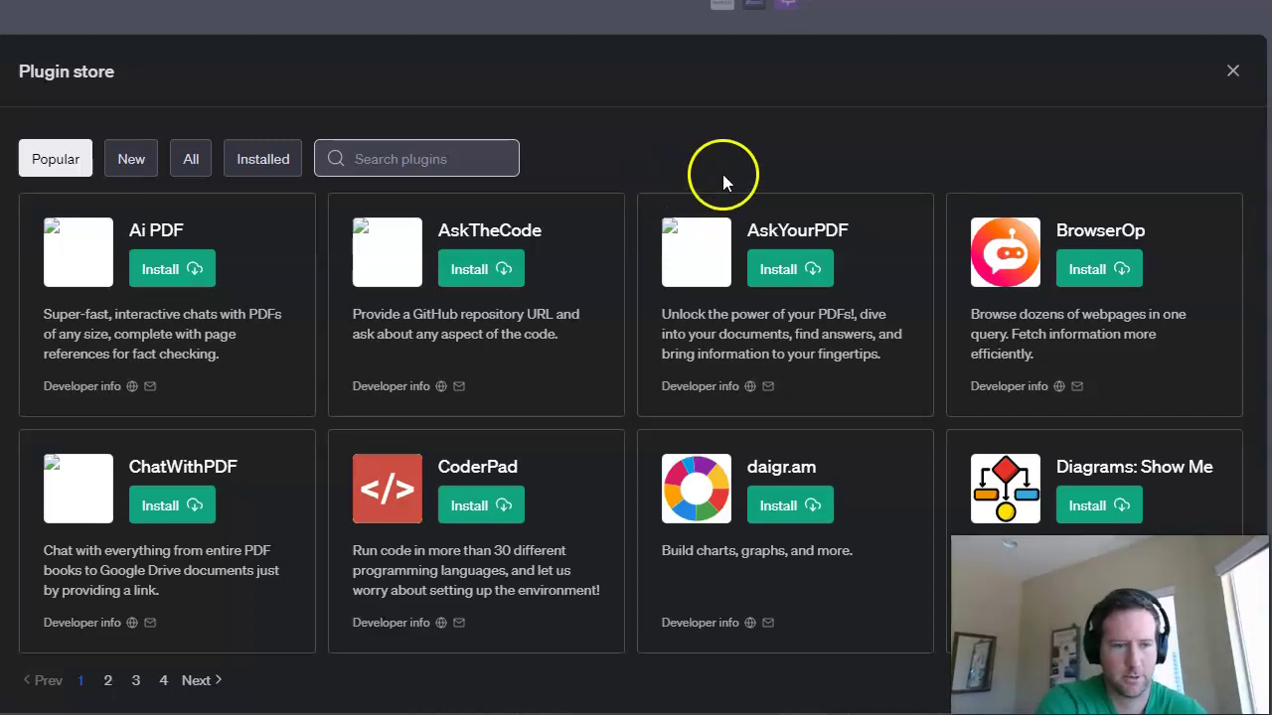
pyautogui.click(1231, 70)
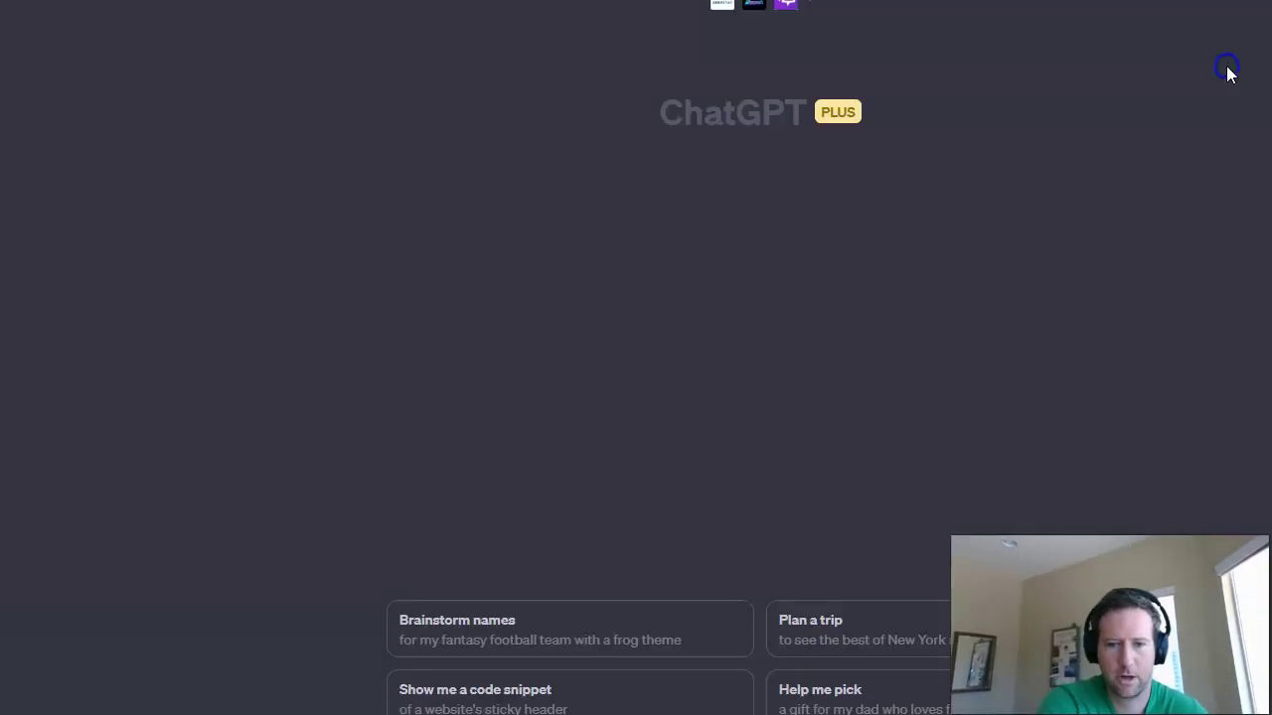